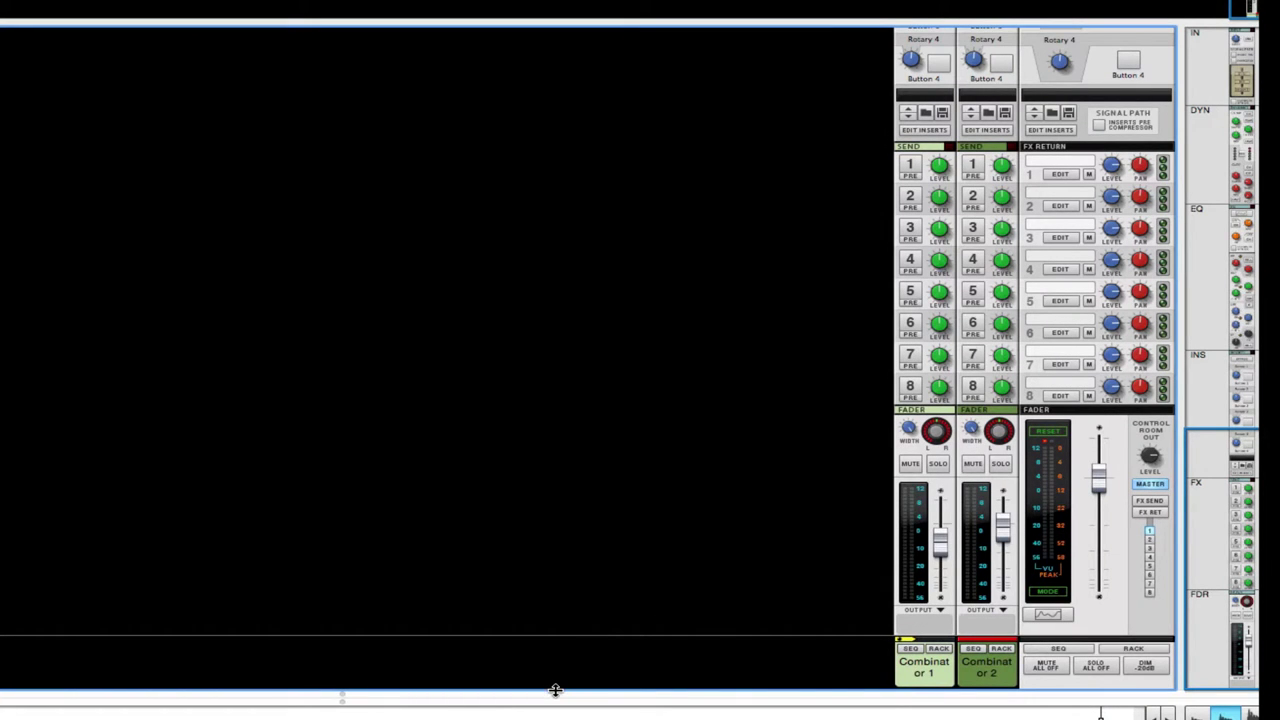
# - Drag the mixer/rack divider upward to bring the Combinator and its Thor into view
pyautogui.moveTo(555, 690); pyautogui.dragTo(554, 200)
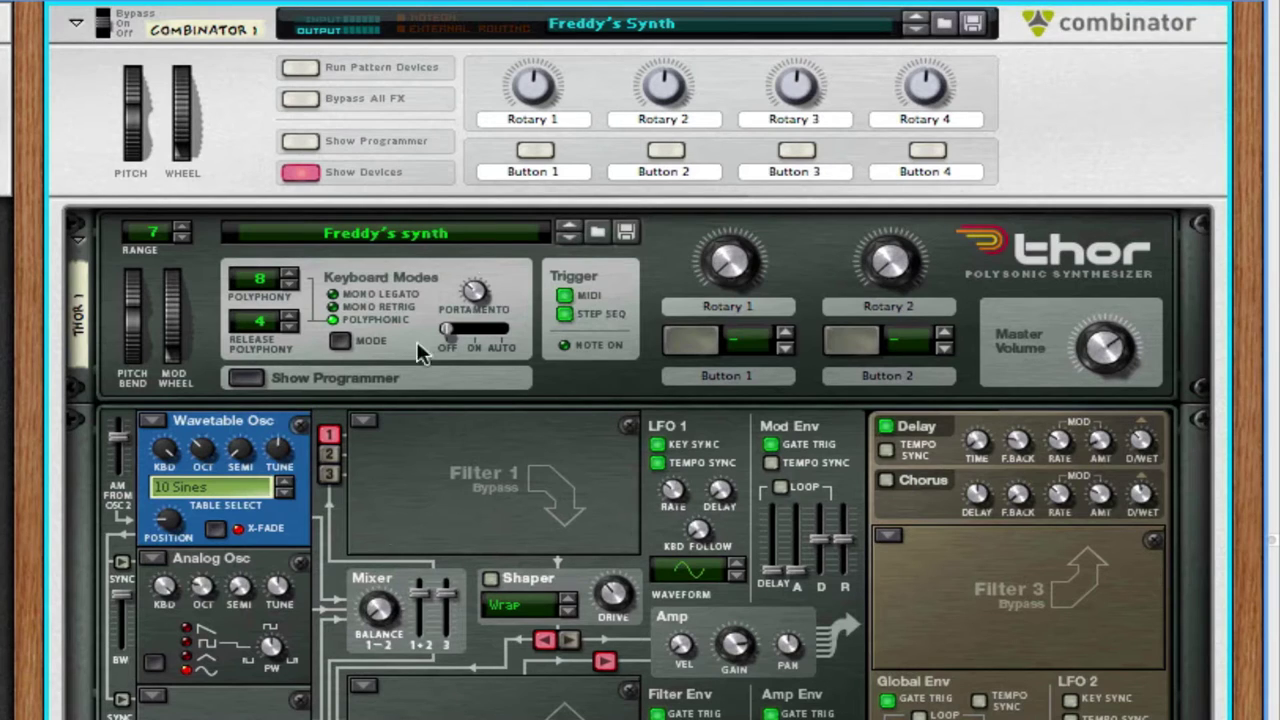
# - Play the Freddy's Synth patch and scroll through its Thor and Pulveriser settings
pyautogui.press('space')
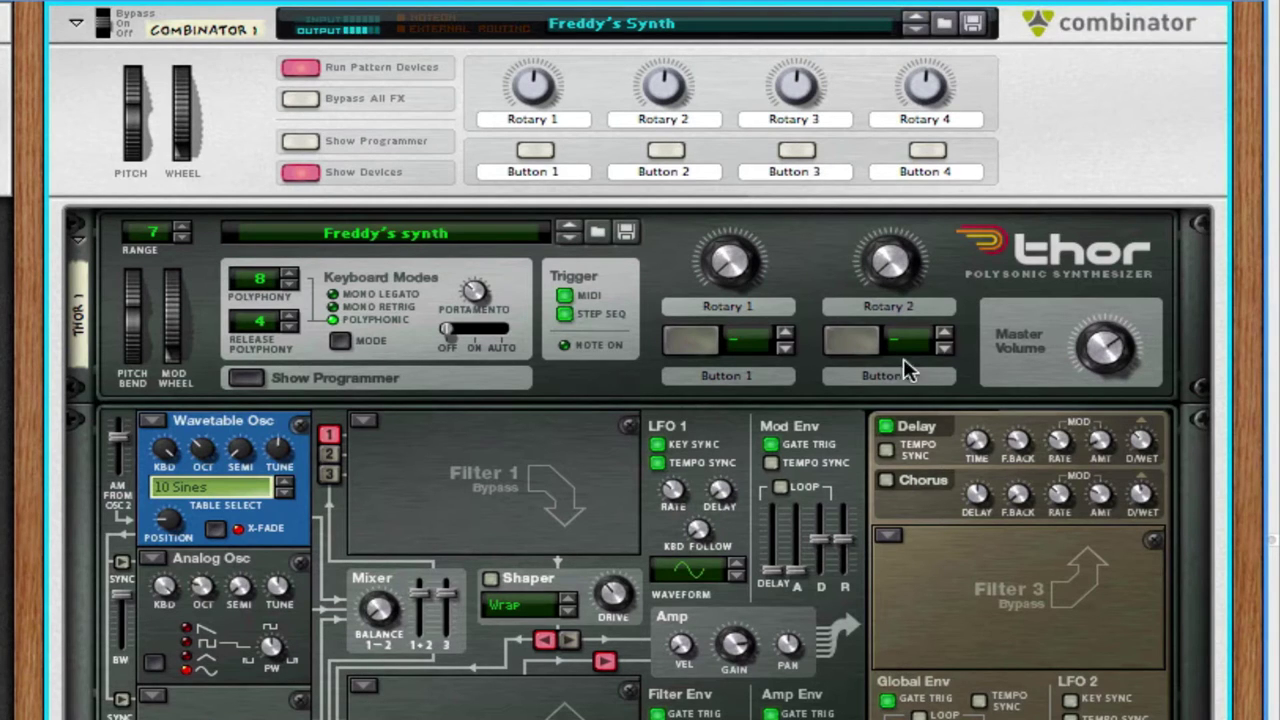
pyautogui.scroll(-3, 1190, 652)
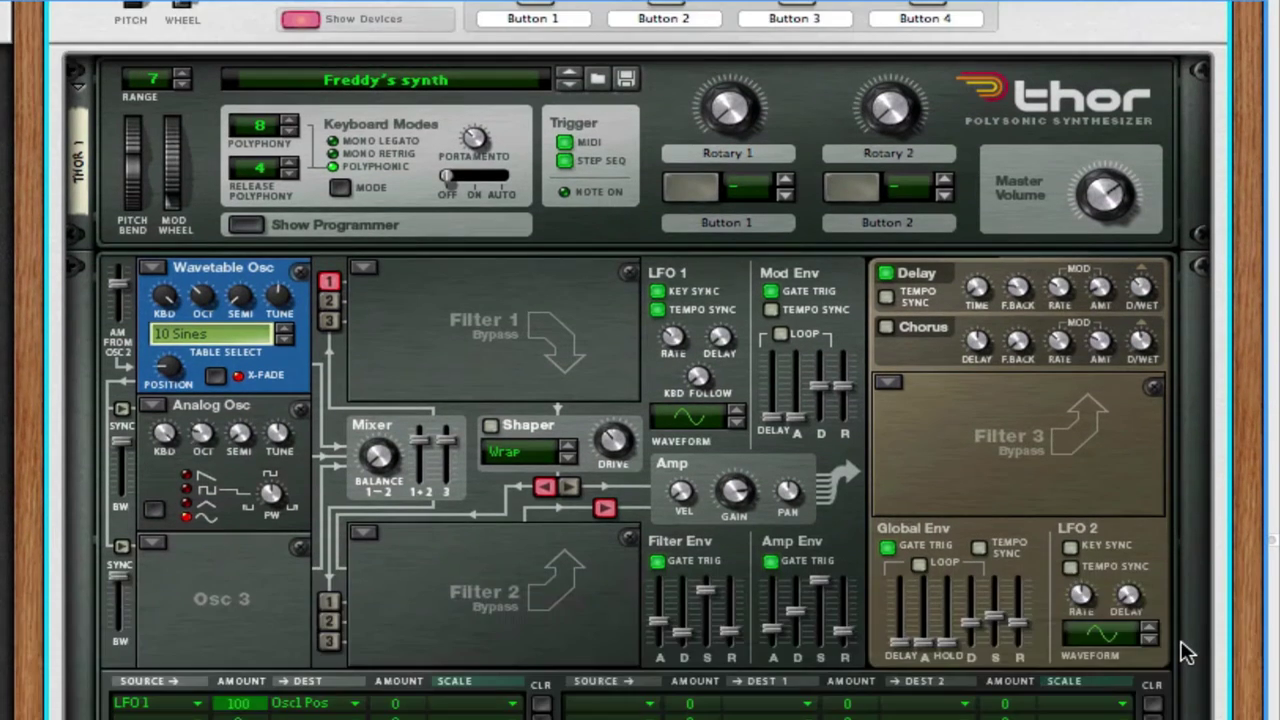
pyautogui.scroll(-2, 1188, 652)
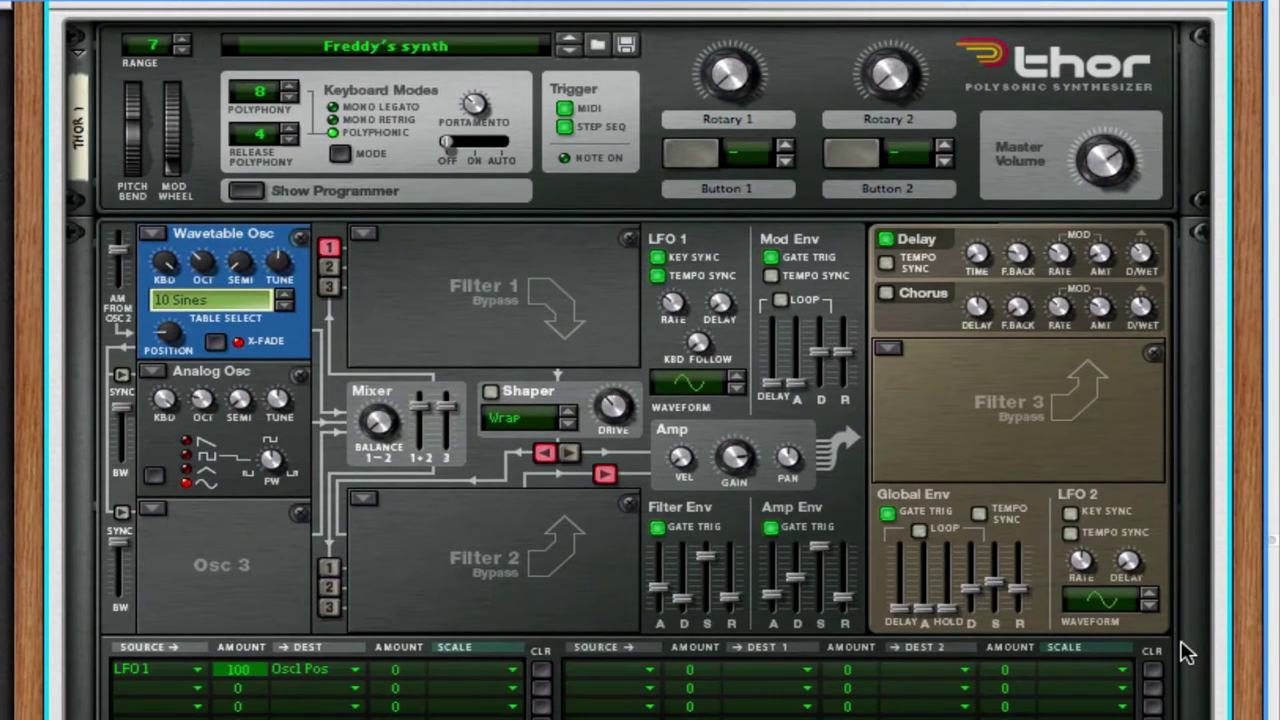
pyautogui.scroll(-5, 1188, 652)
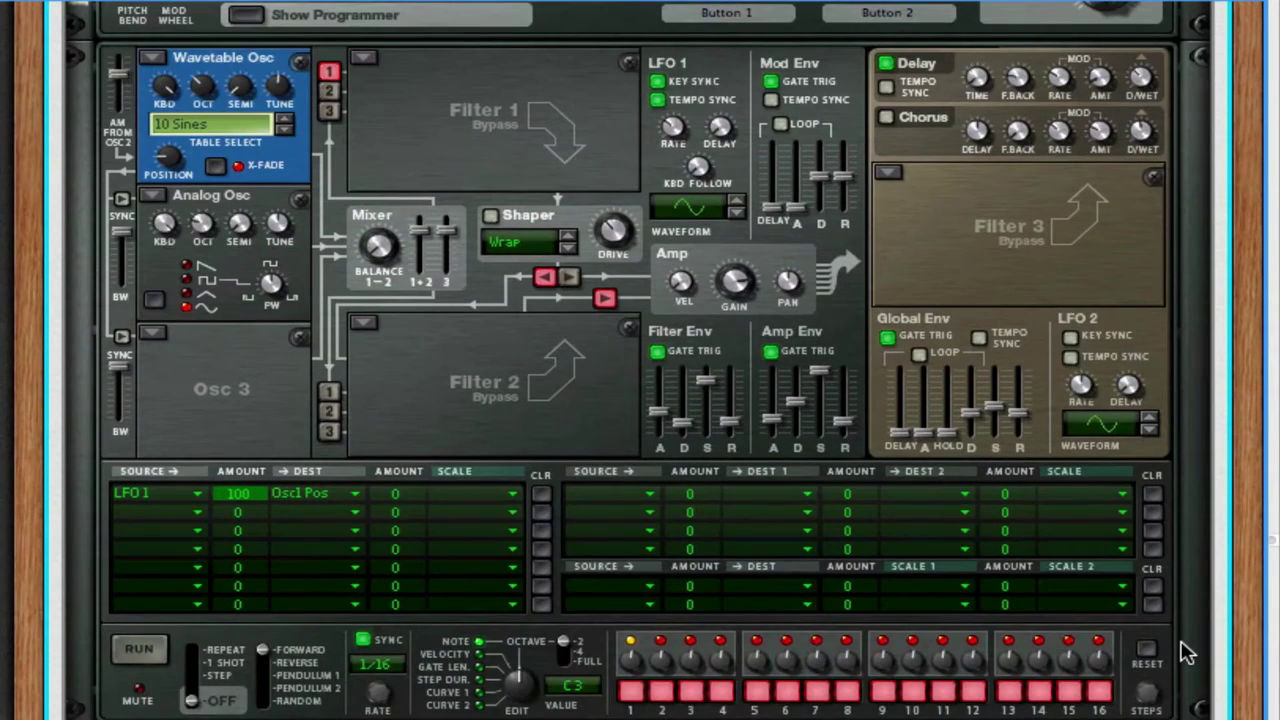
pyautogui.scroll(-1, 1188, 652)
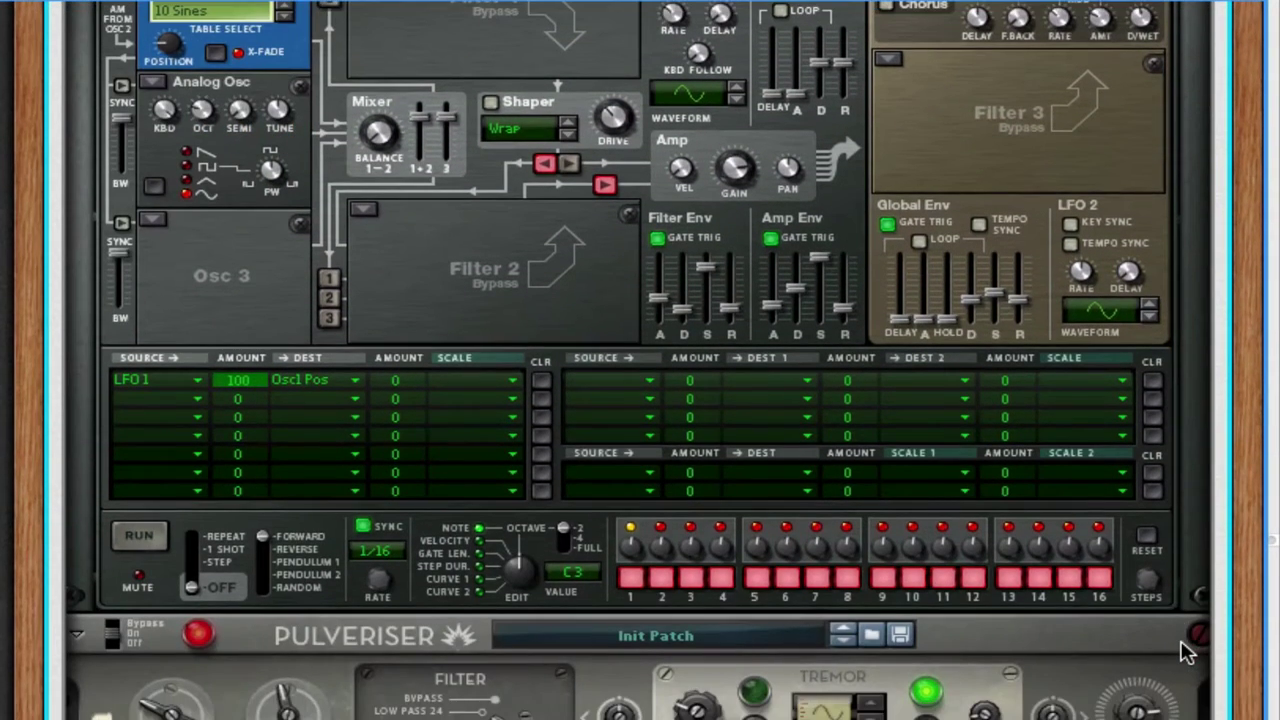
pyautogui.scroll(-4, 1188, 652)
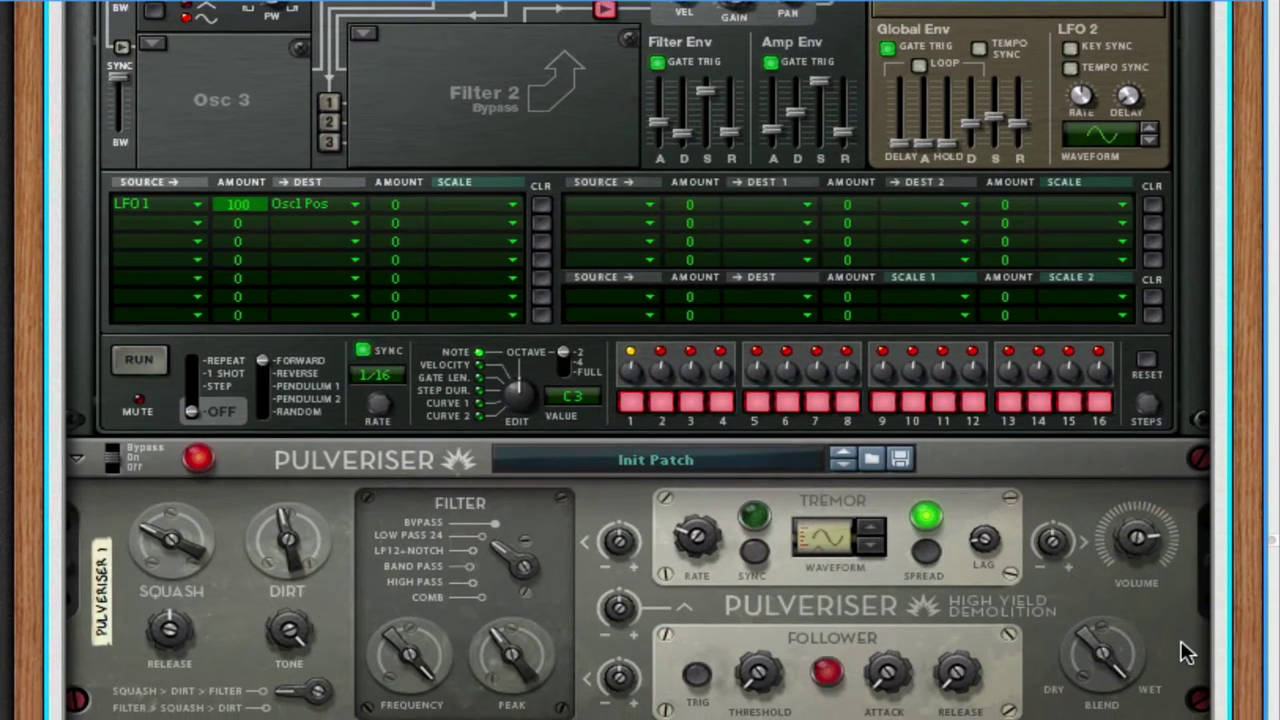
pyautogui.scroll(12, 1188, 652)
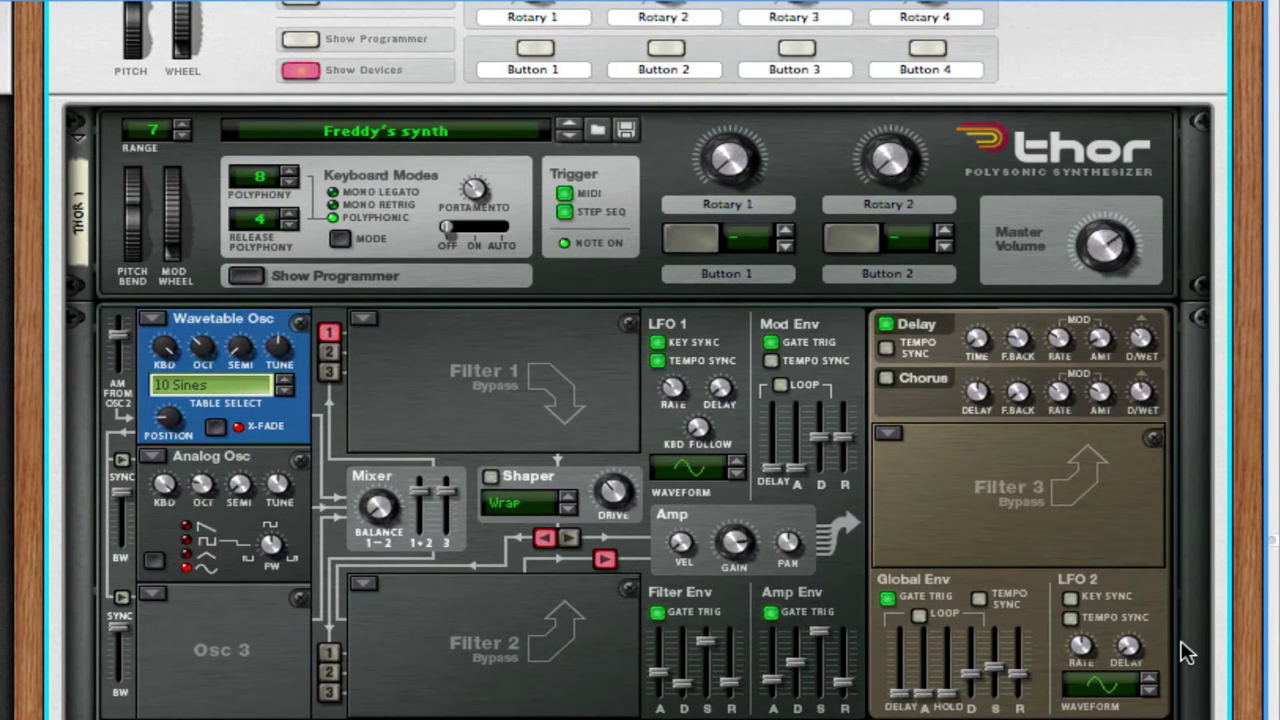
pyautogui.scroll(1, 1182, 647)
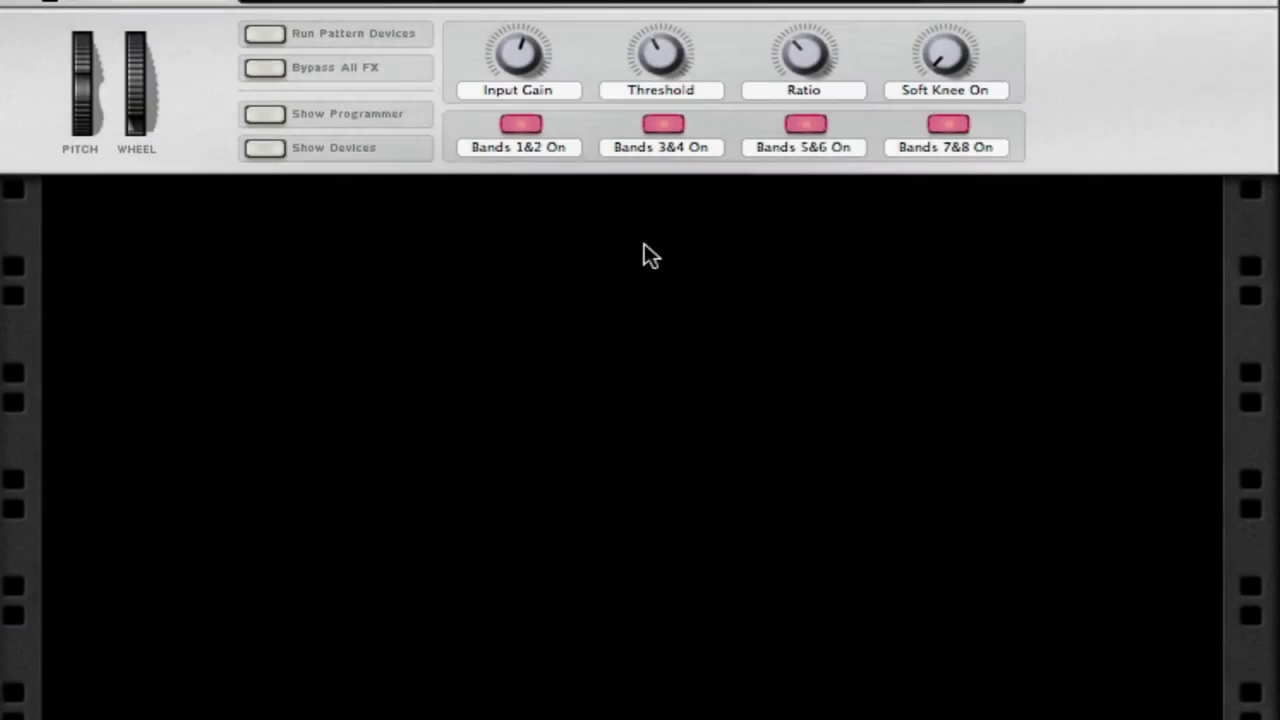
# - Add a new empty Combinator to the rack from Utilities
pyautogui.rightClick(644, 244)
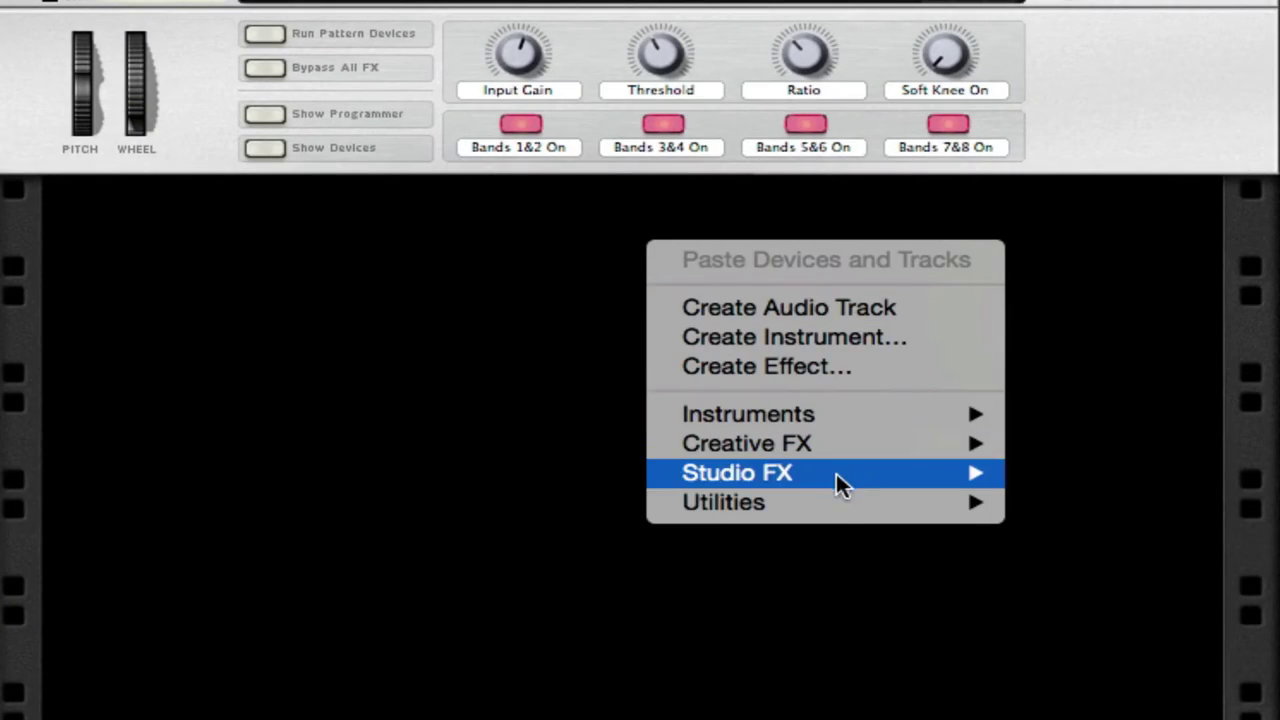
pyautogui.moveTo(995, 500)
pyautogui.click(1066, 498)
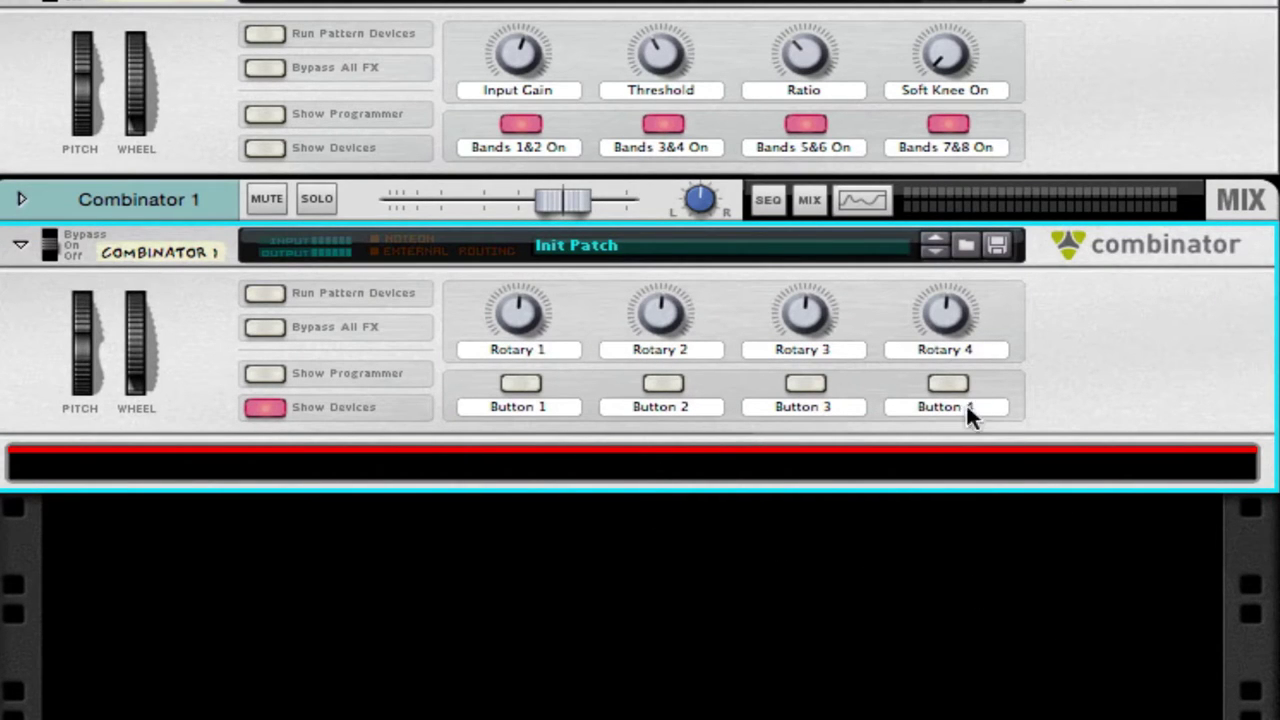
# - Insert a Thor synthesizer into the Combinator and show its programmer panel
pyautogui.rightClick(877, 456)
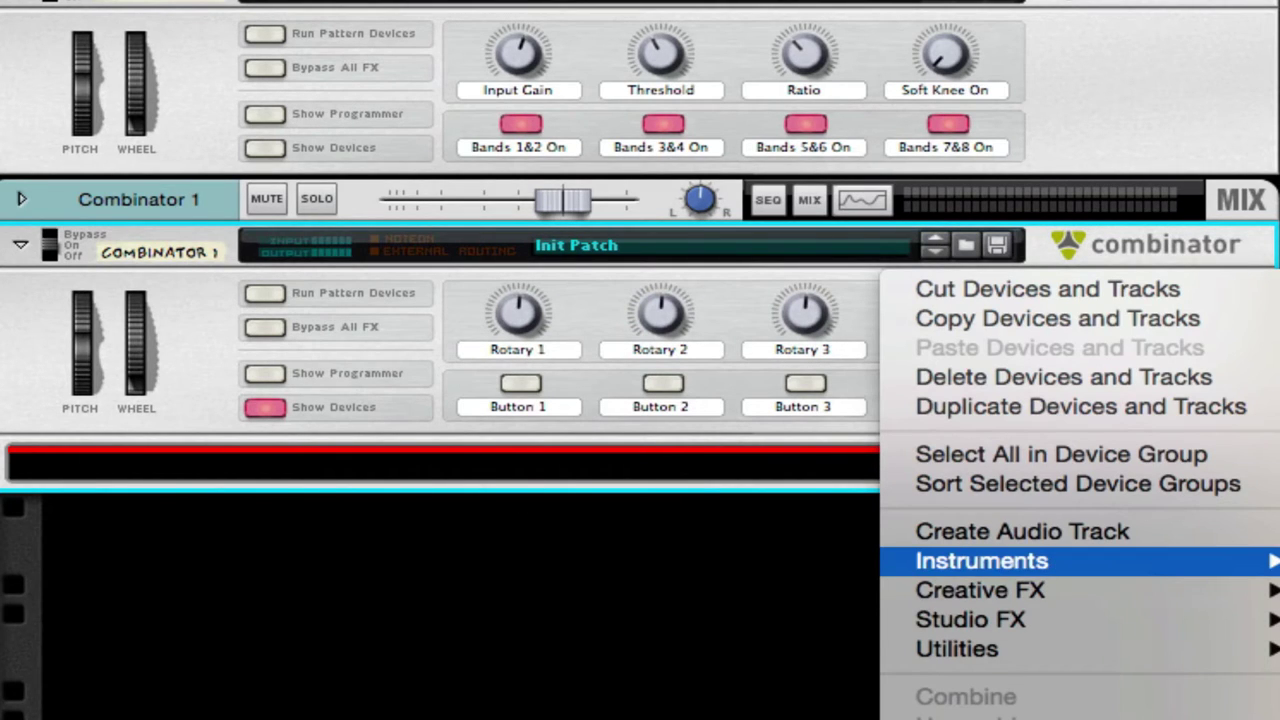
pyautogui.click(1275, 561)
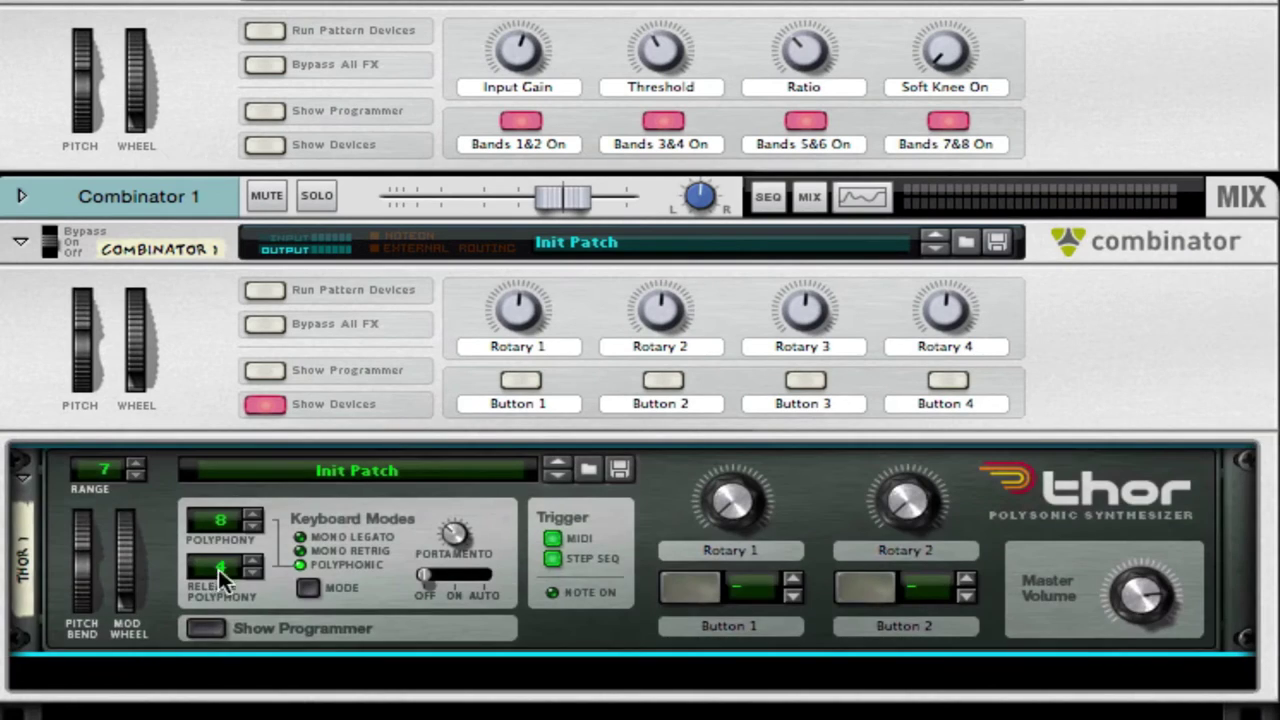
pyautogui.click(205, 628)
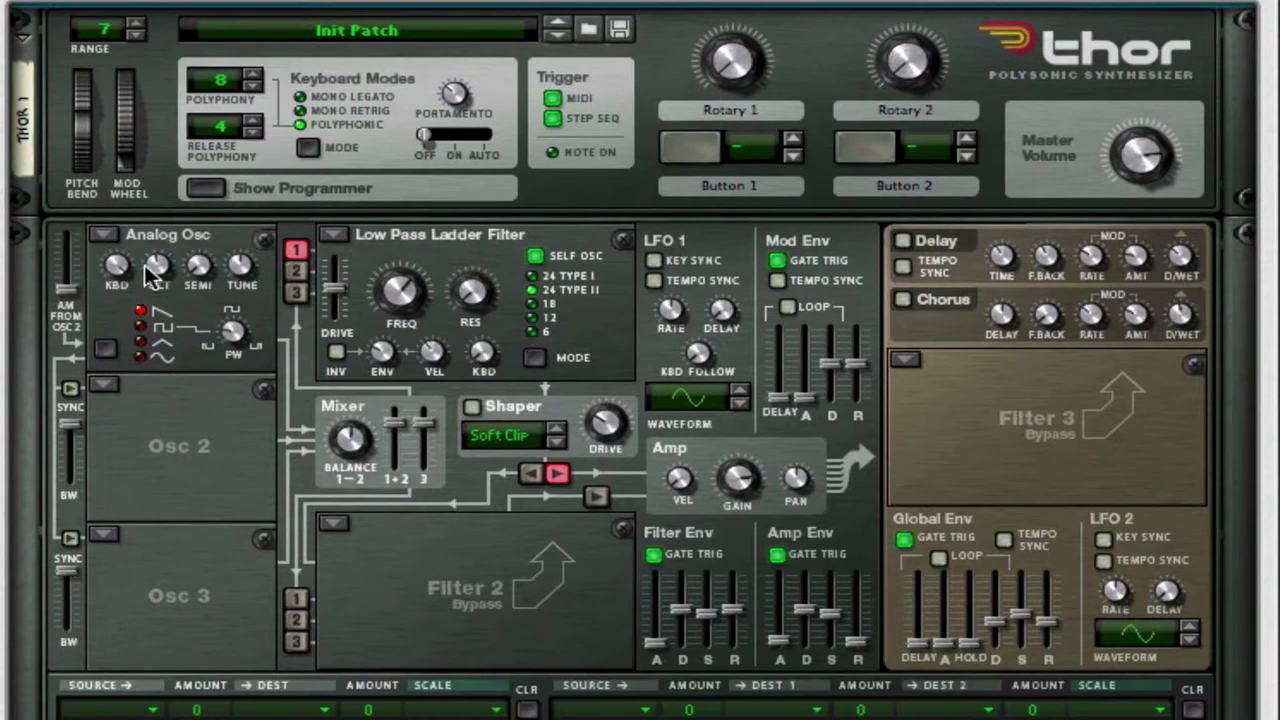
# - Make Osc 1 a Wavetable oscillator using the 10 Sines table
pyautogui.click(103, 234)
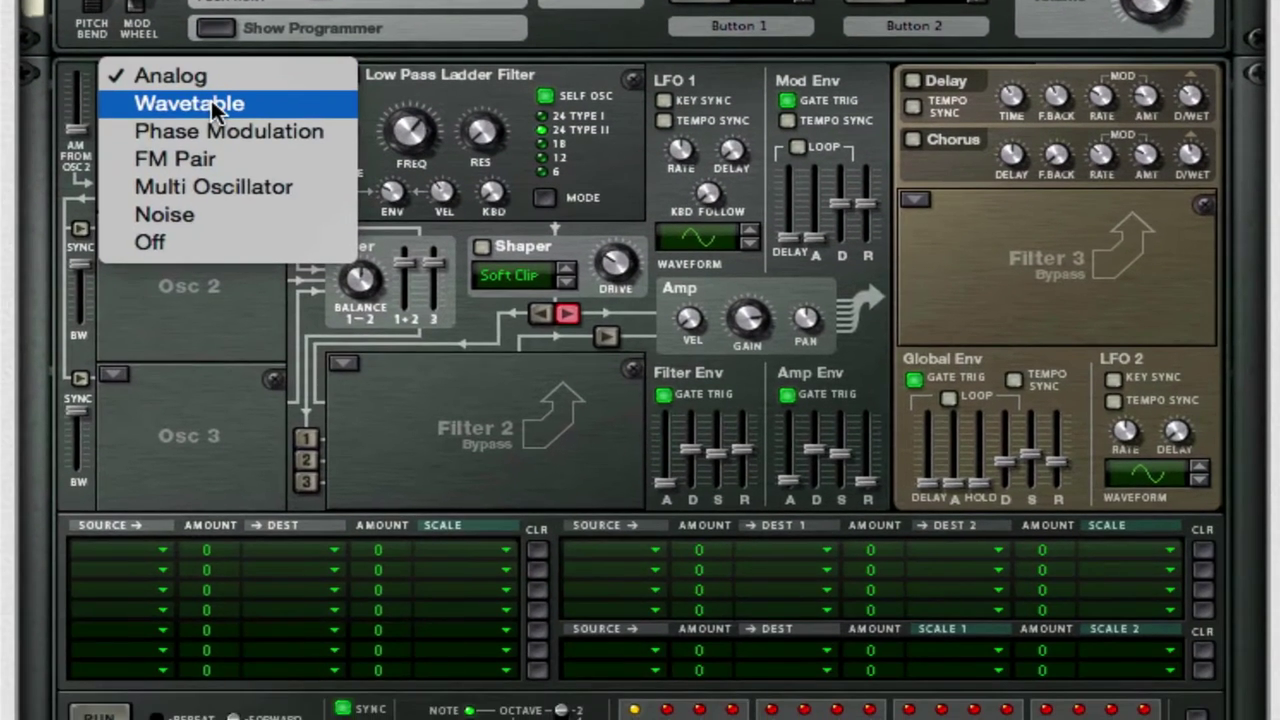
pyautogui.click(213, 104)
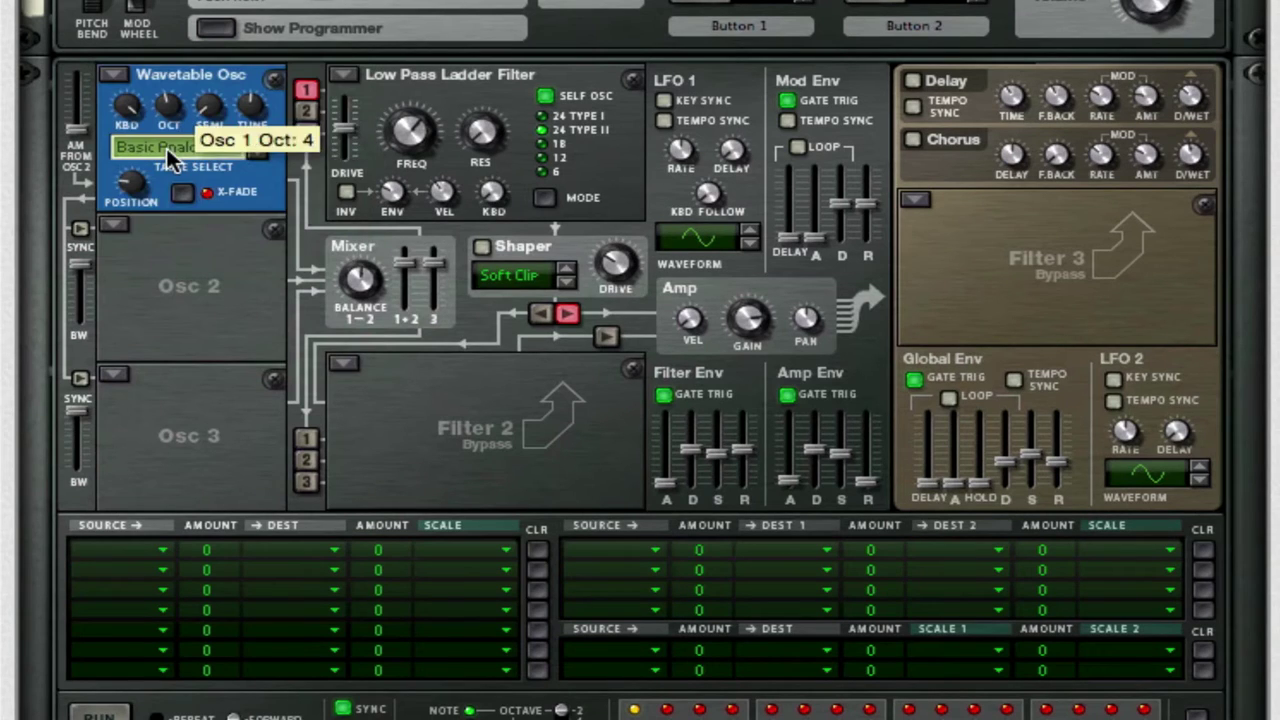
pyautogui.click(168, 150)
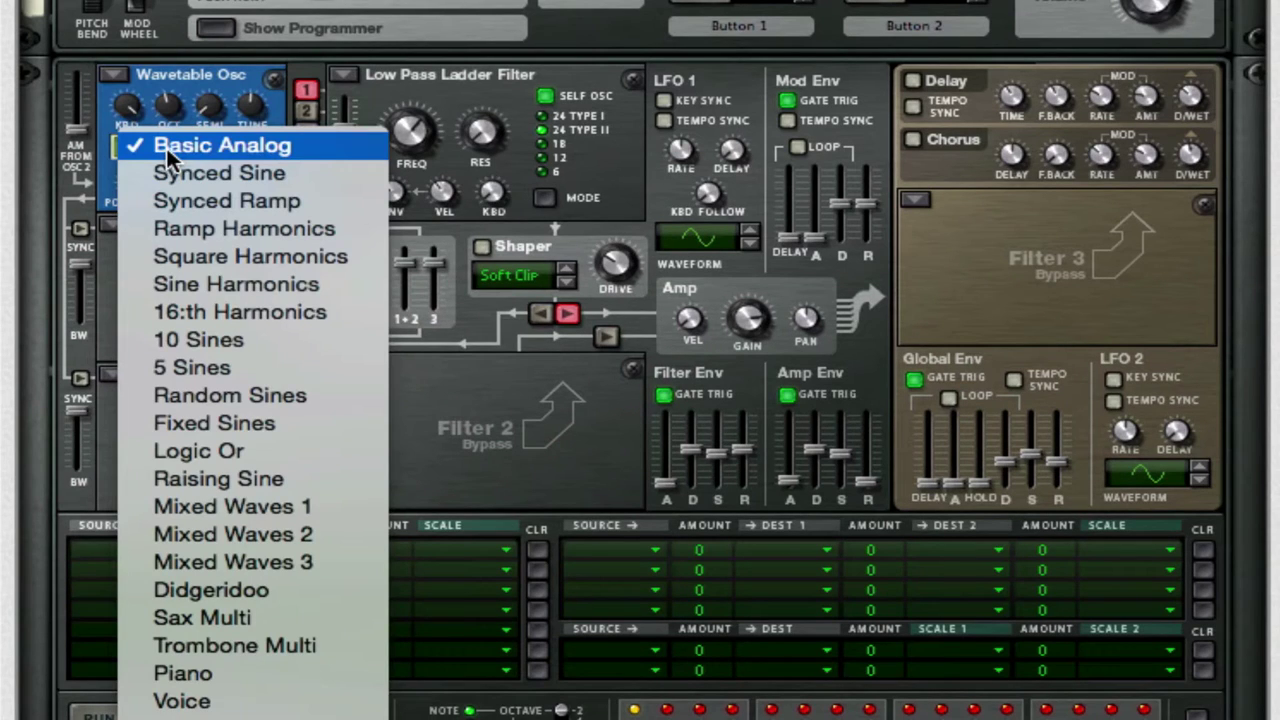
pyautogui.click(247, 343)
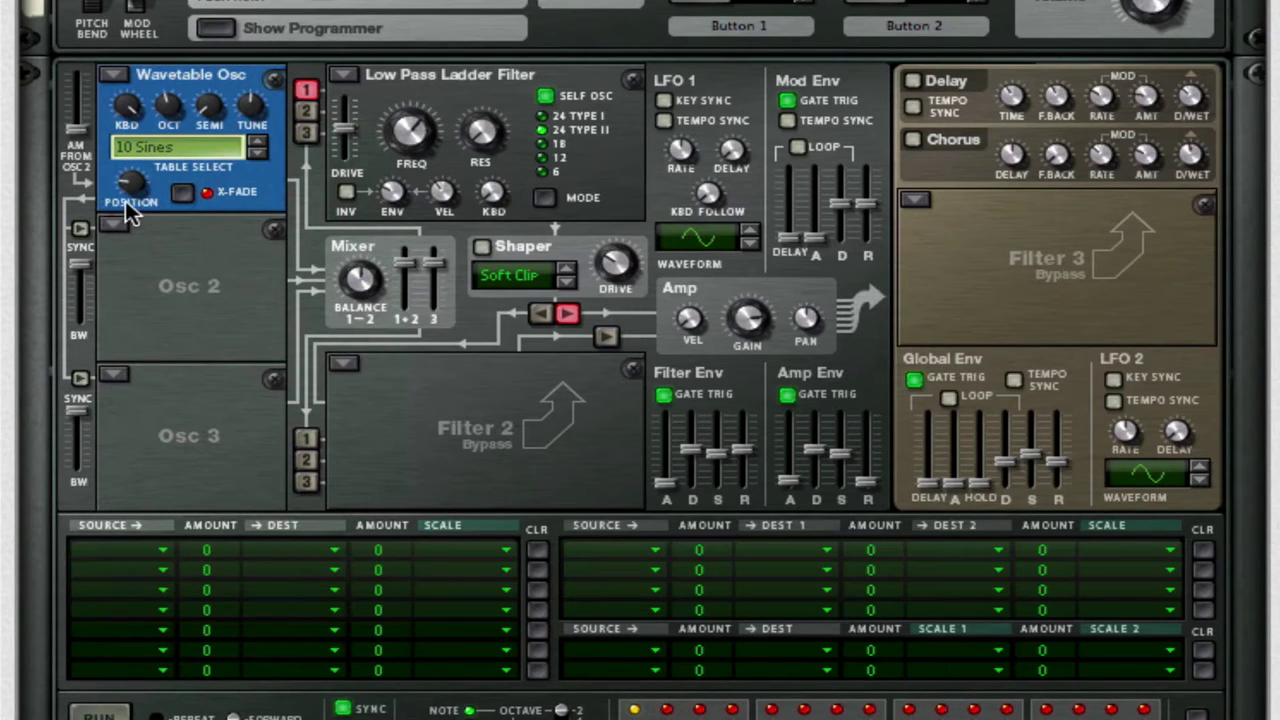
# - Set Filter 1's type to Bypass
pyautogui.moveTo(170, 150)
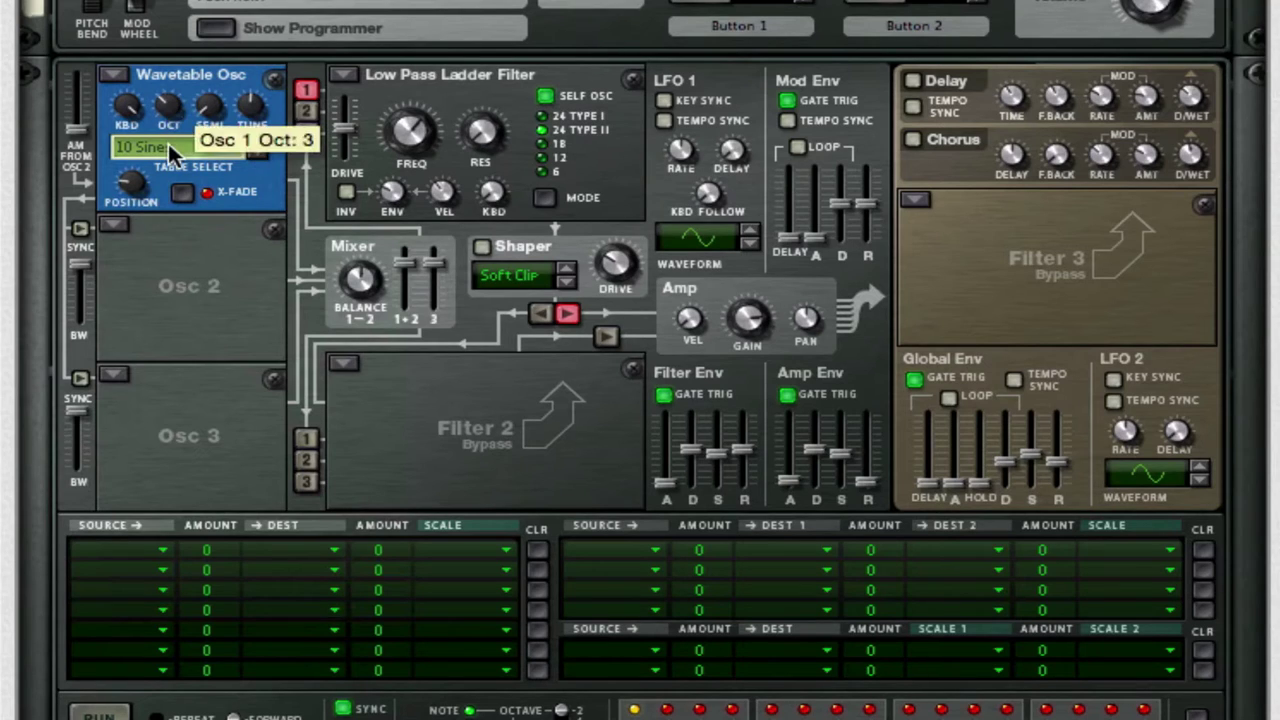
pyautogui.click(344, 78)
pyautogui.click(440, 189)
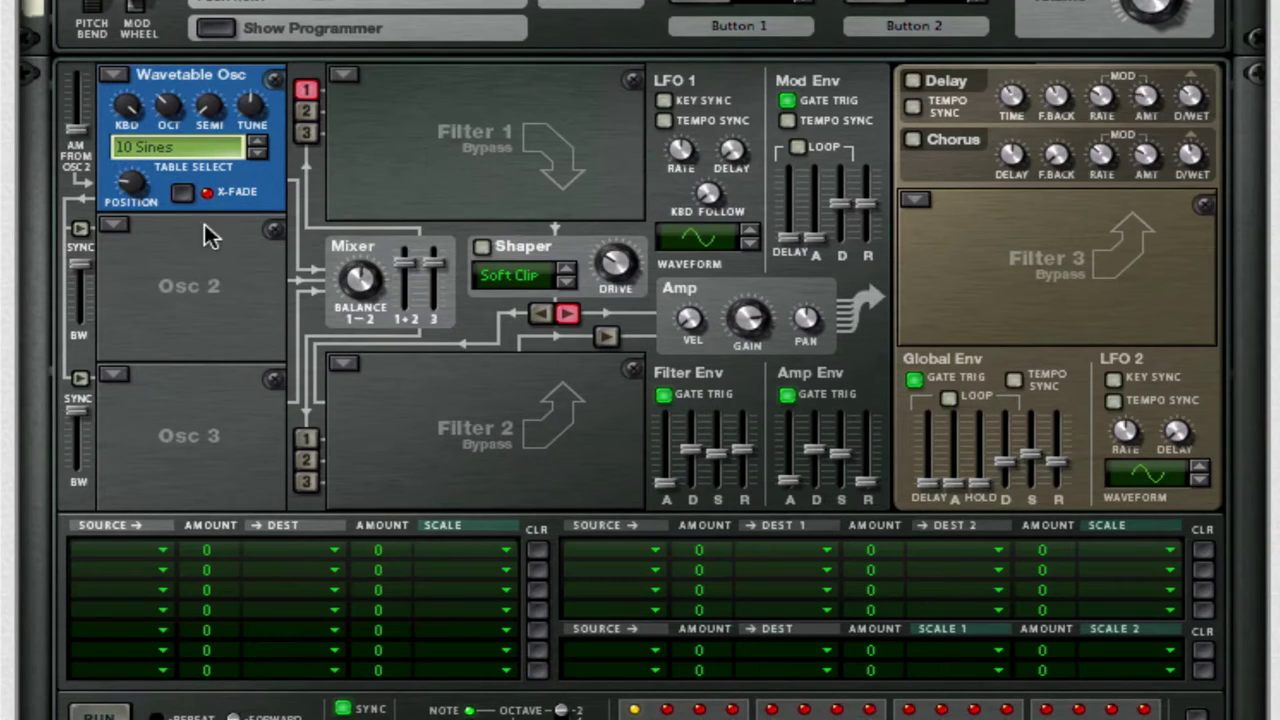
# - Add an analog Osc 2 at octave 3 and set Osc 1's AM from Osc 2 to 64
pyautogui.click(115, 226)
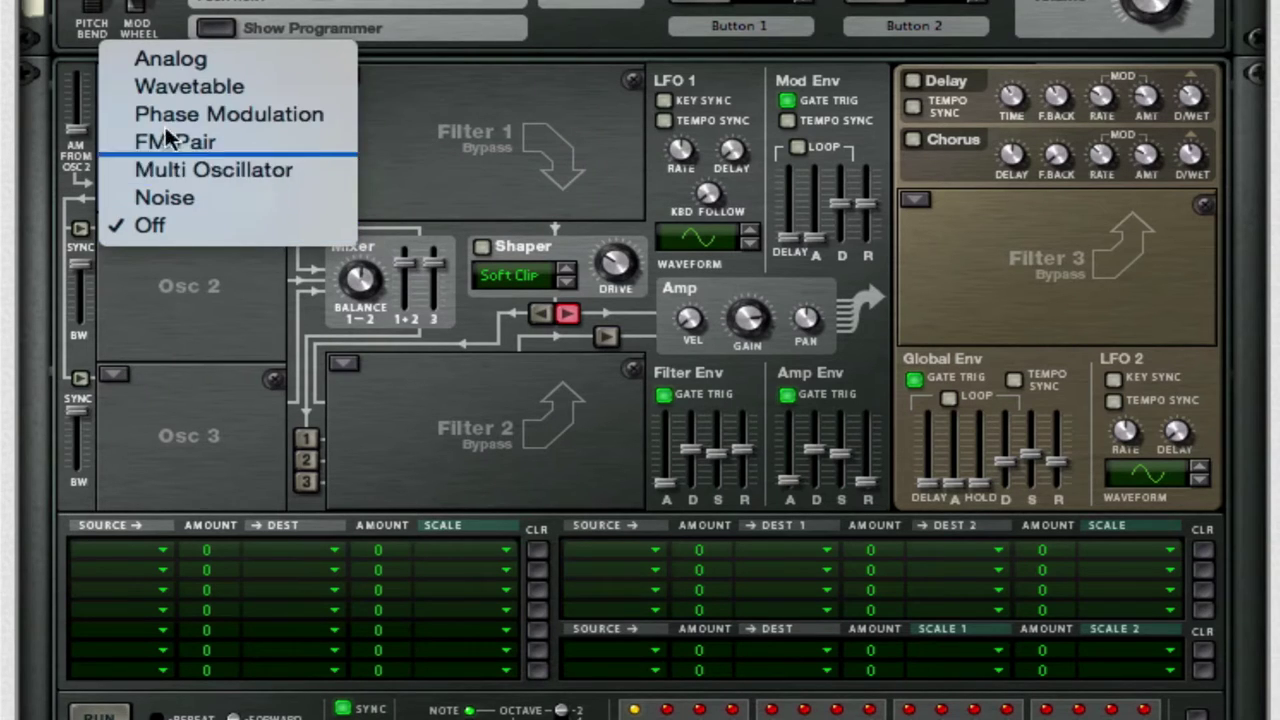
pyautogui.click(228, 88)
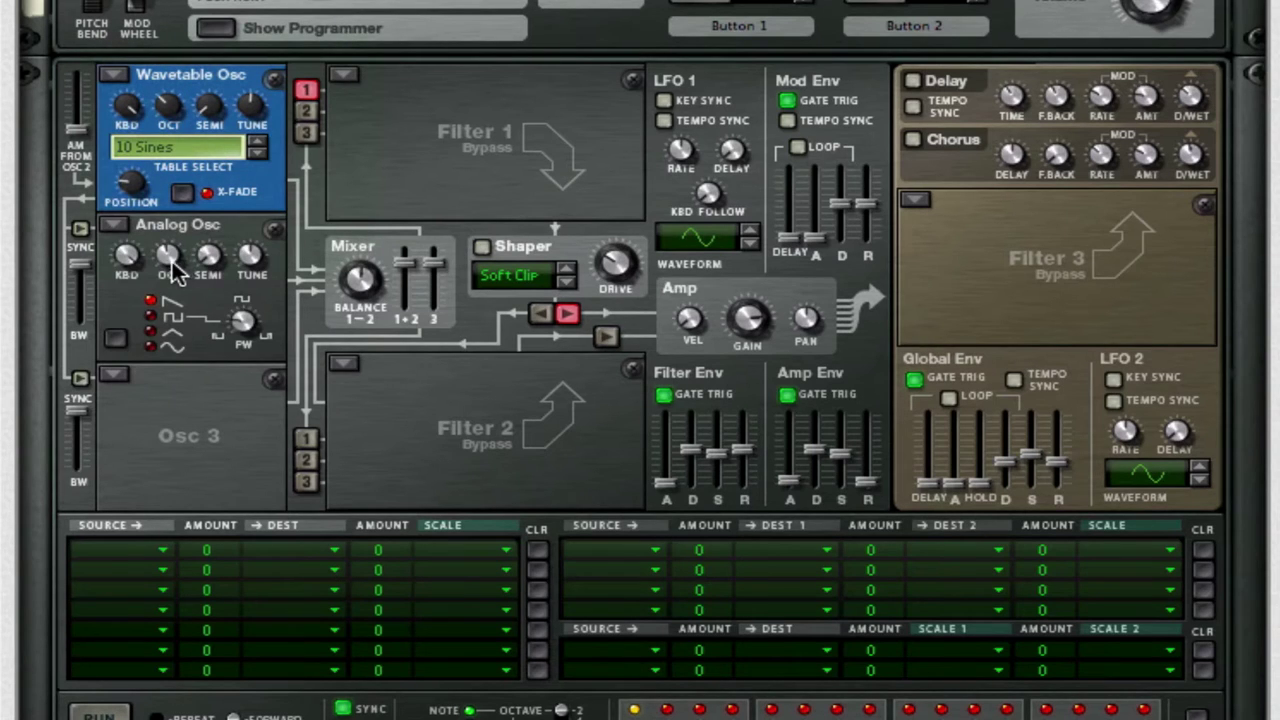
pyautogui.moveTo(170, 268); pyautogui.dragTo(172, 357)
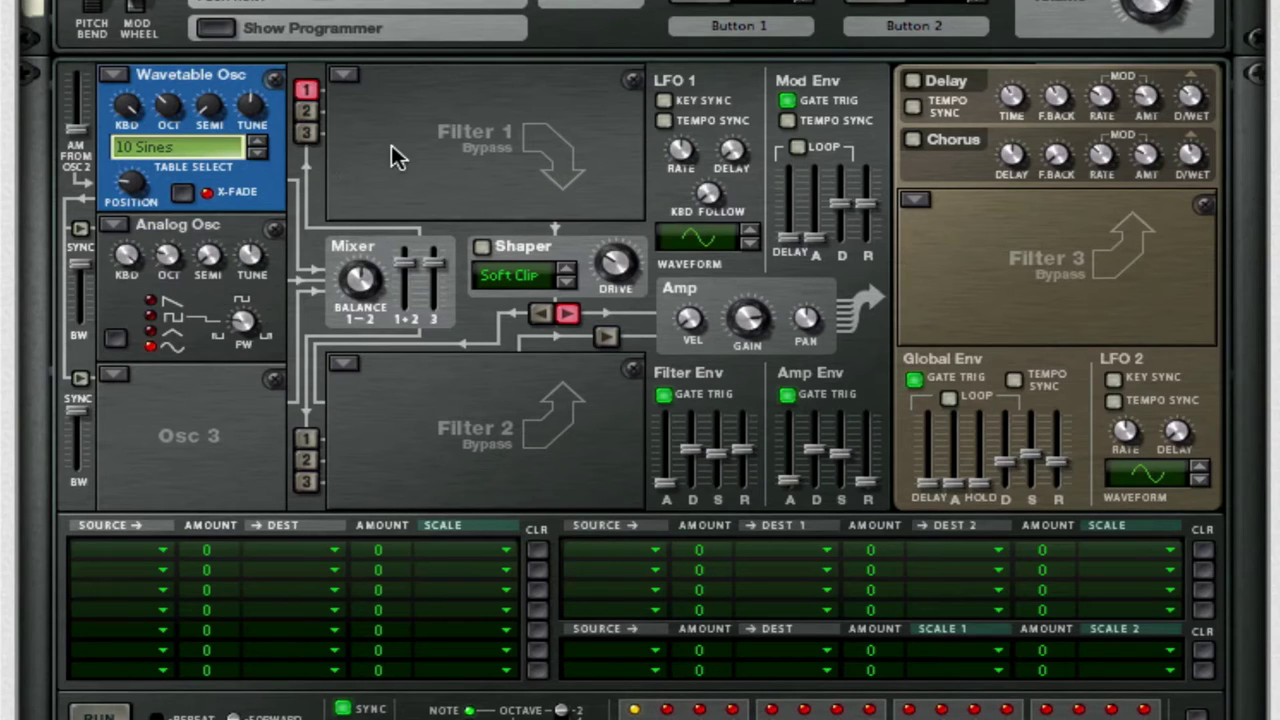
pyautogui.moveTo(84, 130); pyautogui.dragTo(86, 97)
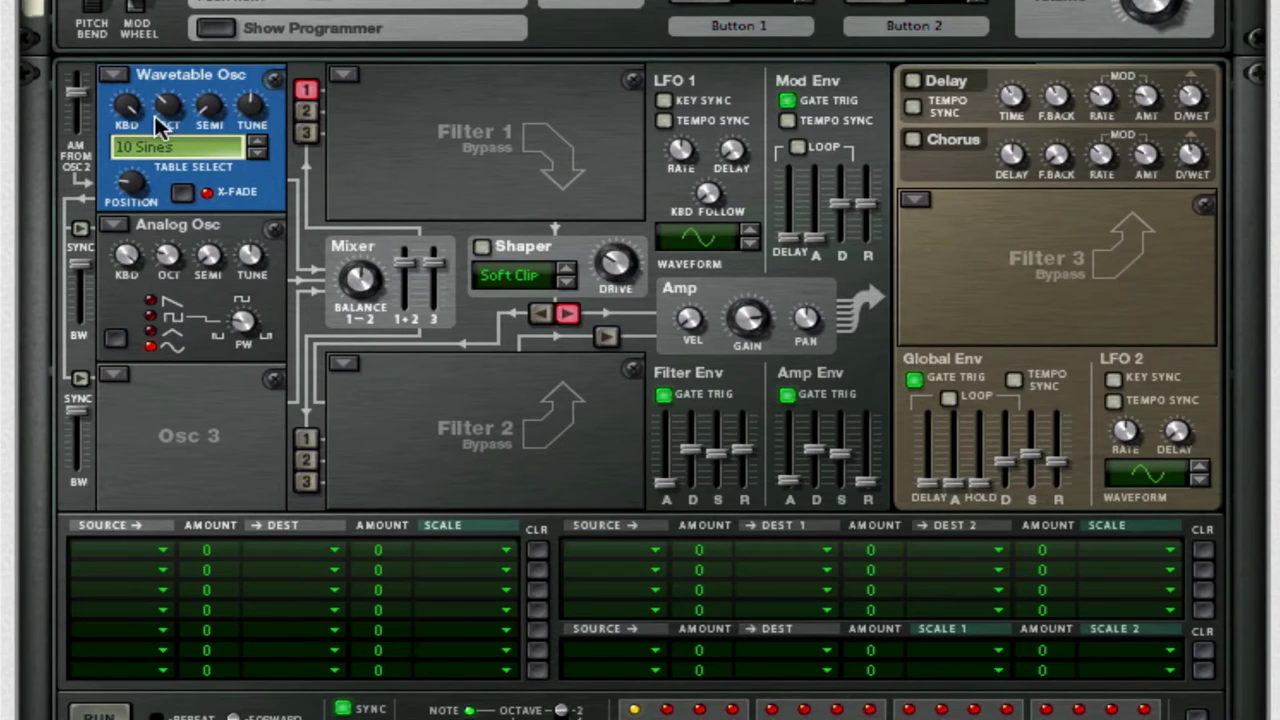
# - Turn on LFO 1 key sync and tempo sync, with its rate at 5/4
pyautogui.click(663, 102)
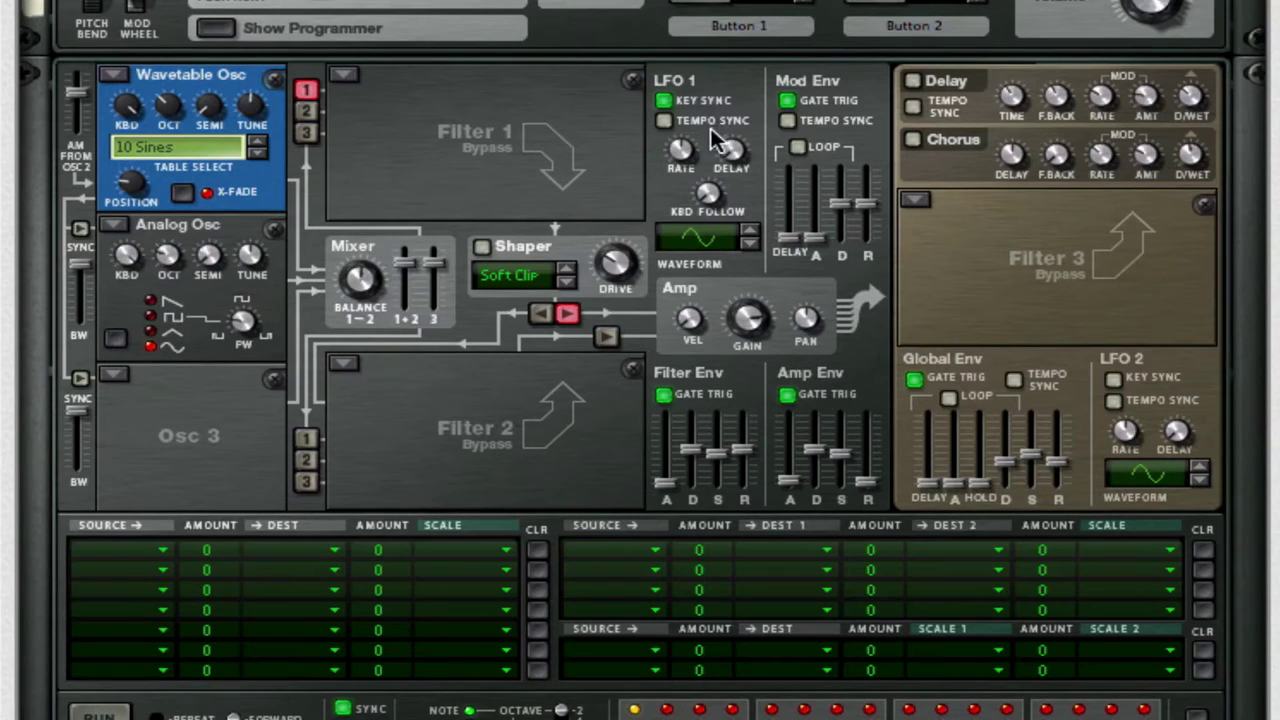
pyautogui.click(664, 121)
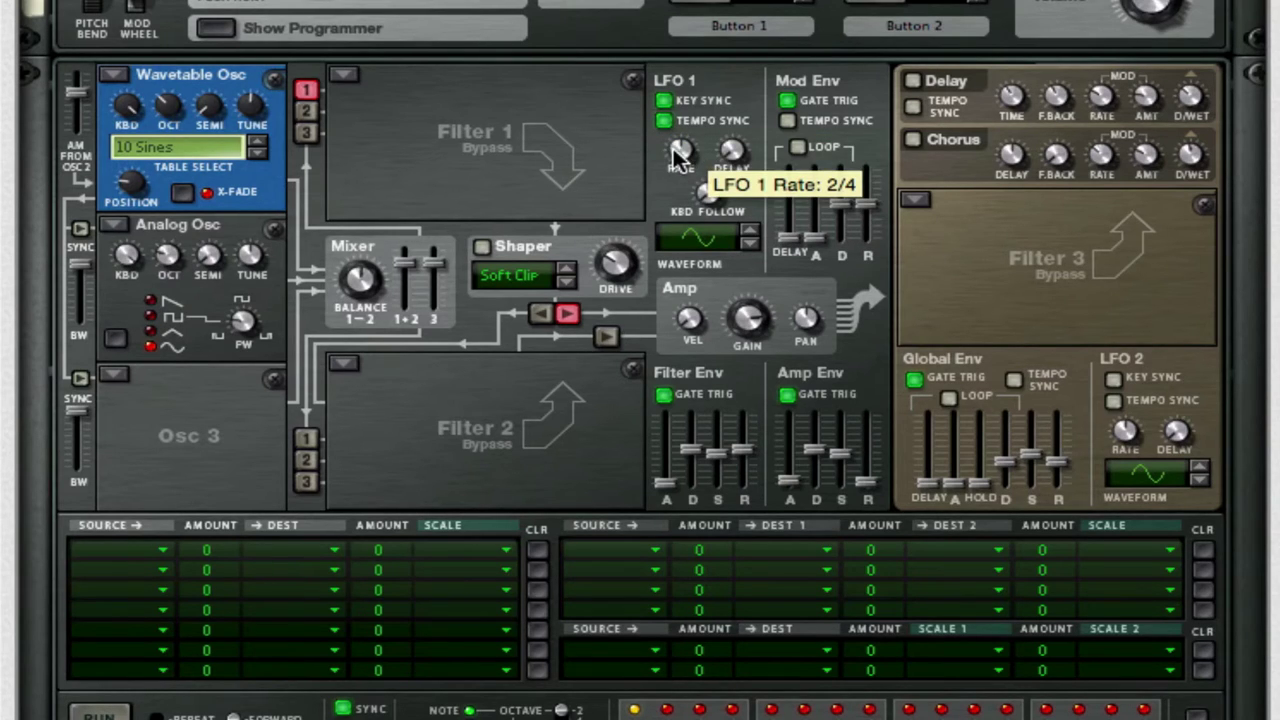
pyautogui.moveTo(680, 152); pyautogui.dragTo(685, 250)
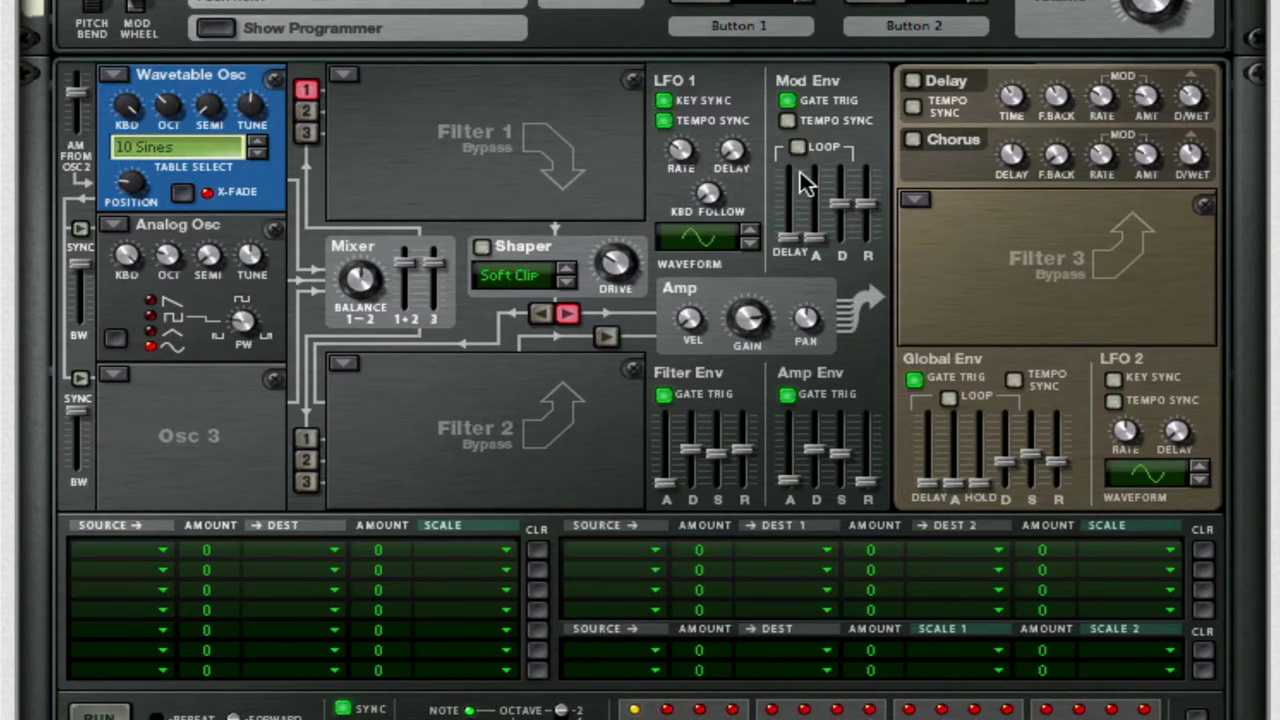
# - Switch on Thor's Delay and set its time to about 7.9 ms
pyautogui.click(915, 82)
pyautogui.moveTo(1012, 155); pyautogui.dragTo(1012, 228)
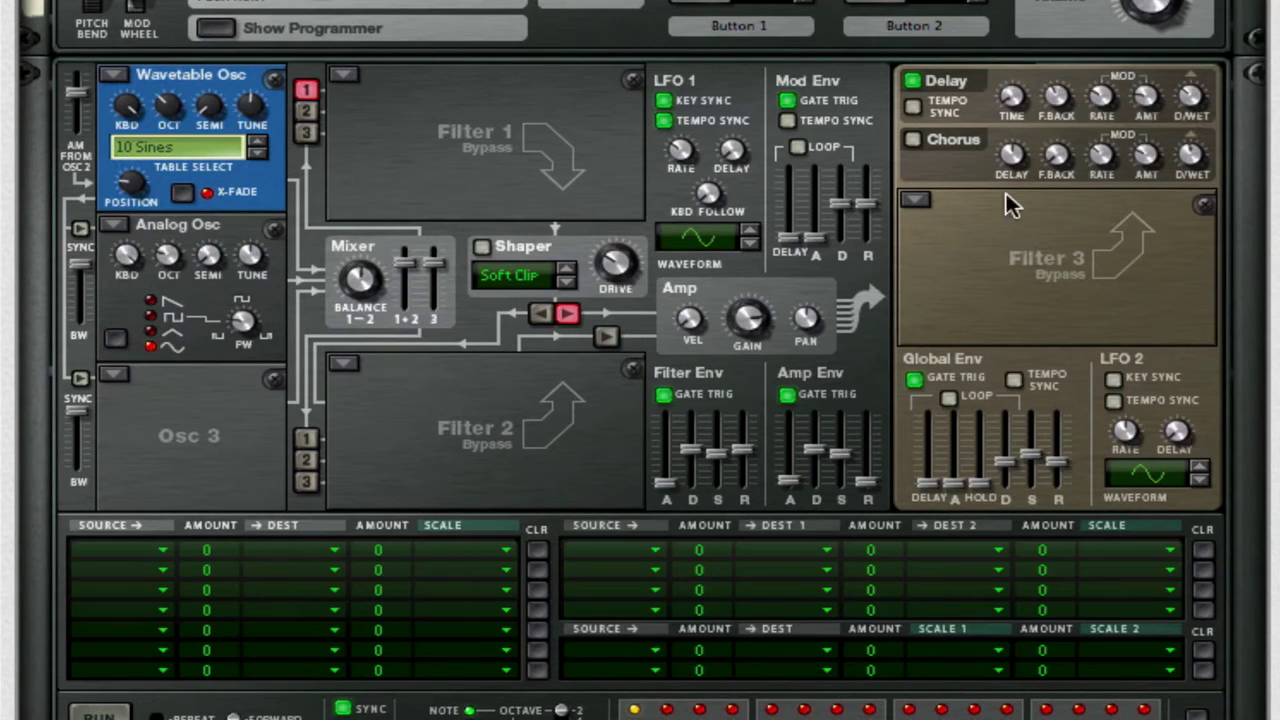
pyautogui.moveTo(1012, 110); pyautogui.dragTo(1014, 108)
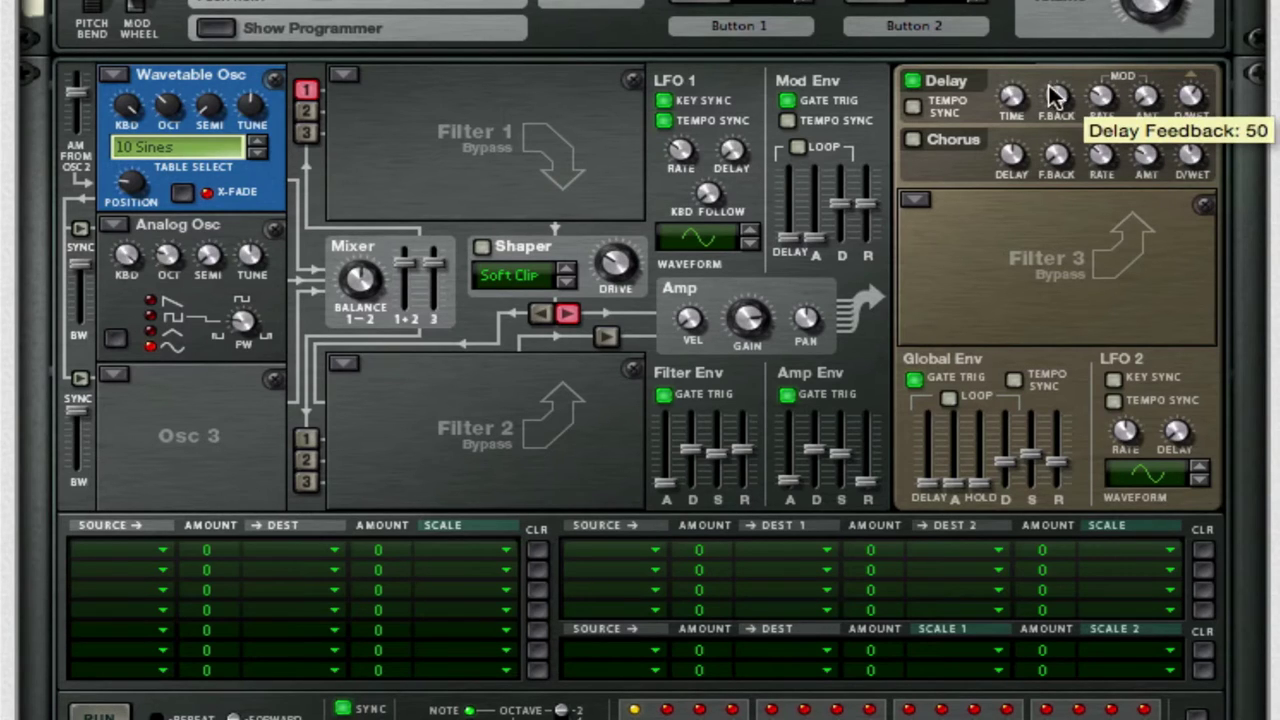
# - Lower delay feedback to about 22; set amp envelope attack 17.4 ms, release 349 ms
pyautogui.moveTo(1060, 150); pyautogui.dragTo(1058, 195)
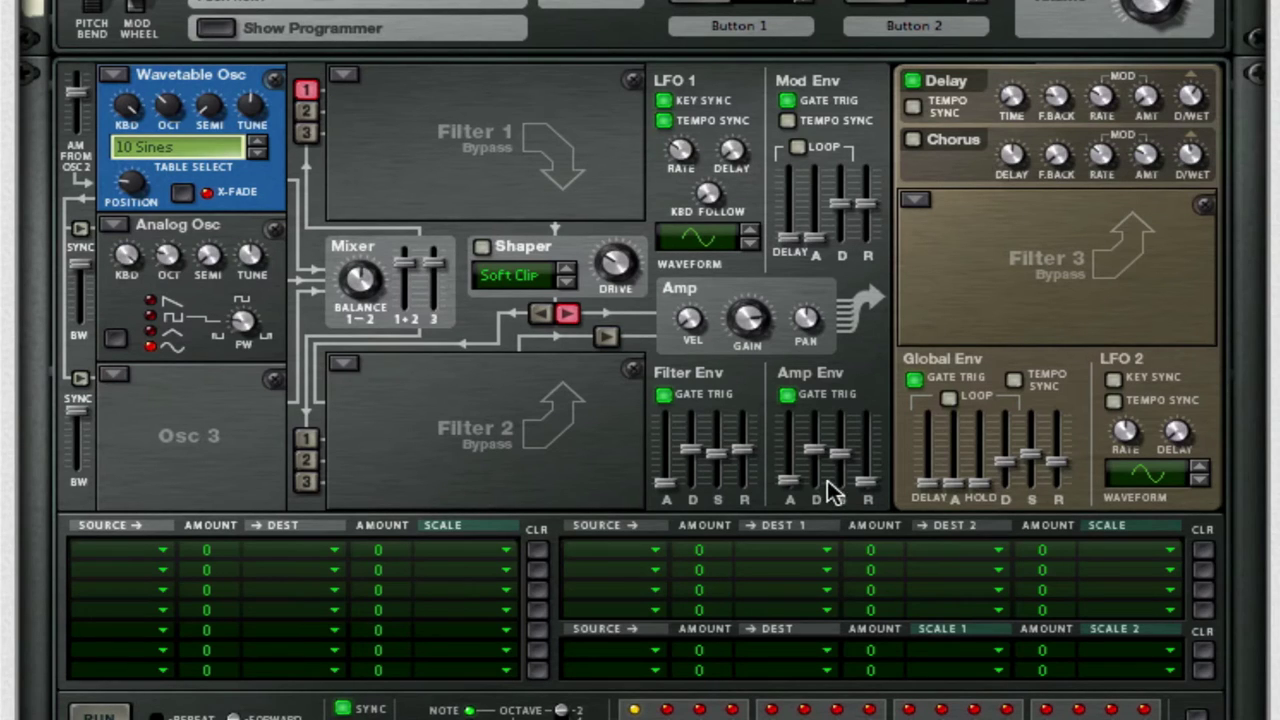
pyautogui.moveTo(794, 486); pyautogui.dragTo(762, 343)
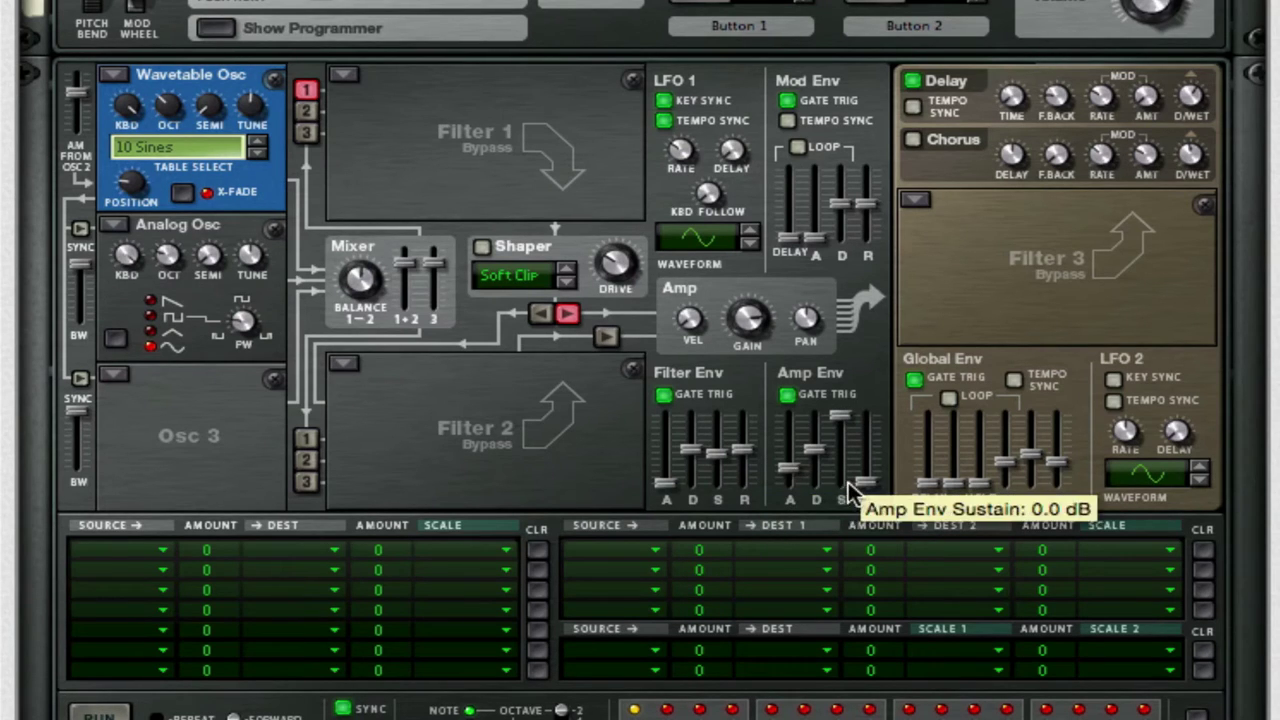
pyautogui.moveTo(867, 482); pyautogui.dragTo(867, 462)
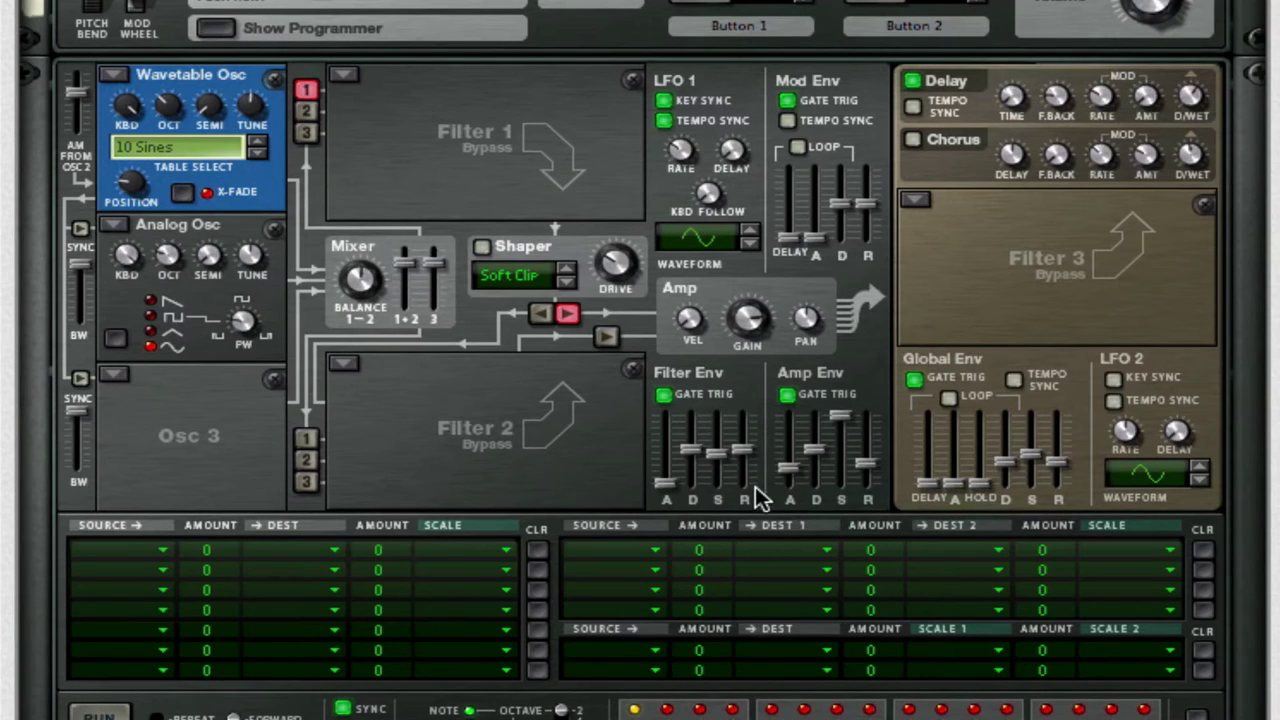
pyautogui.moveTo(757, 497)
pyautogui.moveTo(791, 475); pyautogui.dragTo(788, 488)
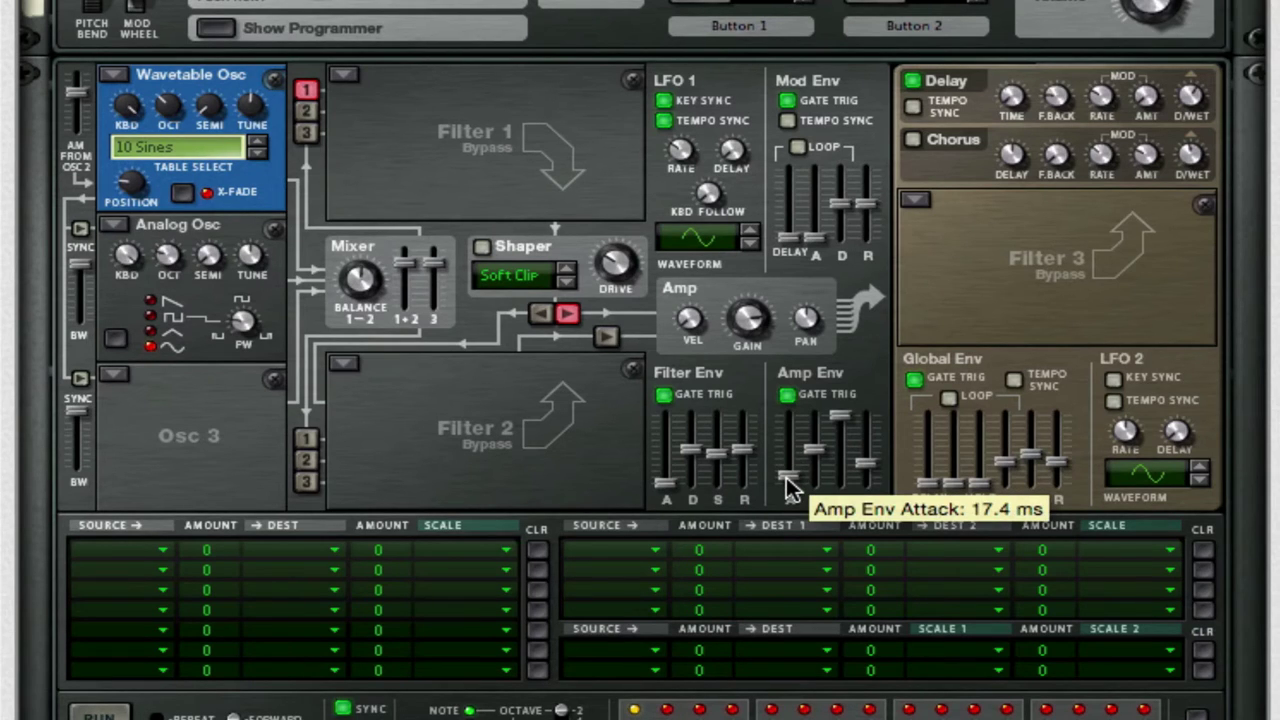
pyautogui.moveTo(862, 462); pyautogui.dragTo(869, 484)
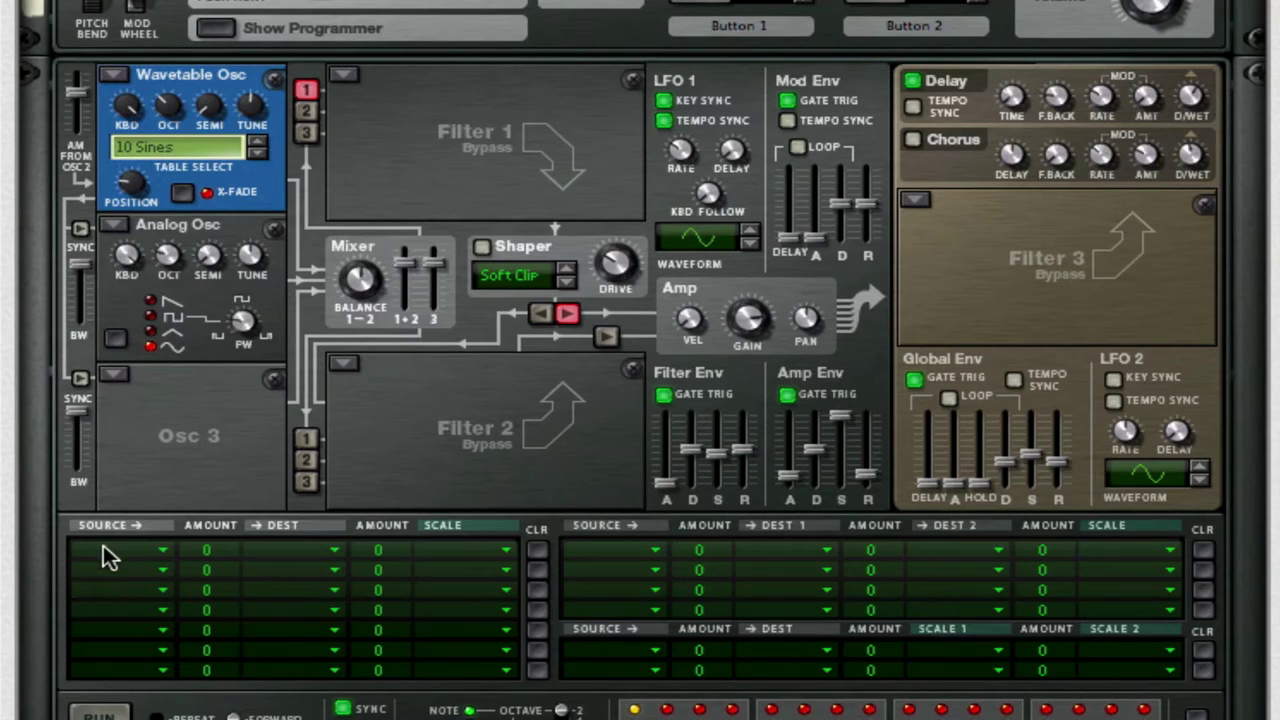
# - Route LFO 1 at amount 100 to Osc 1 Pos in the first mod matrix row
pyautogui.click(149, 560)
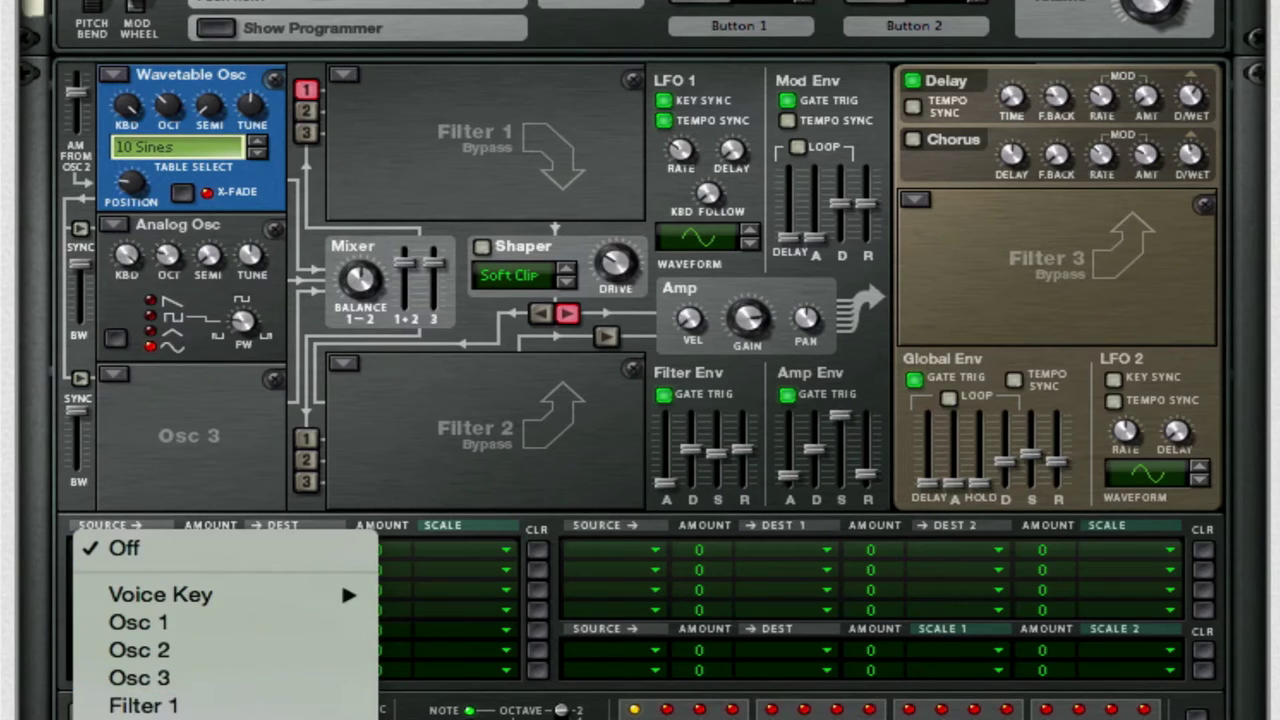
pyautogui.click(140, 715)
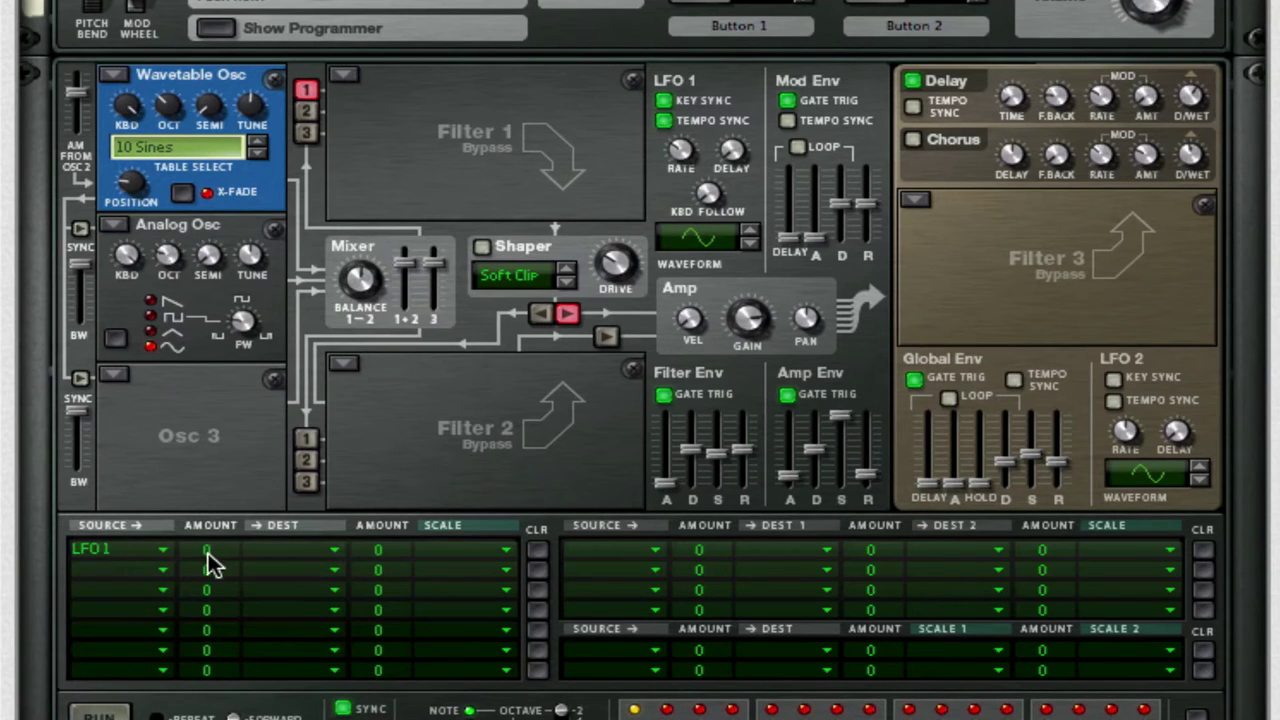
pyautogui.click(320, 552)
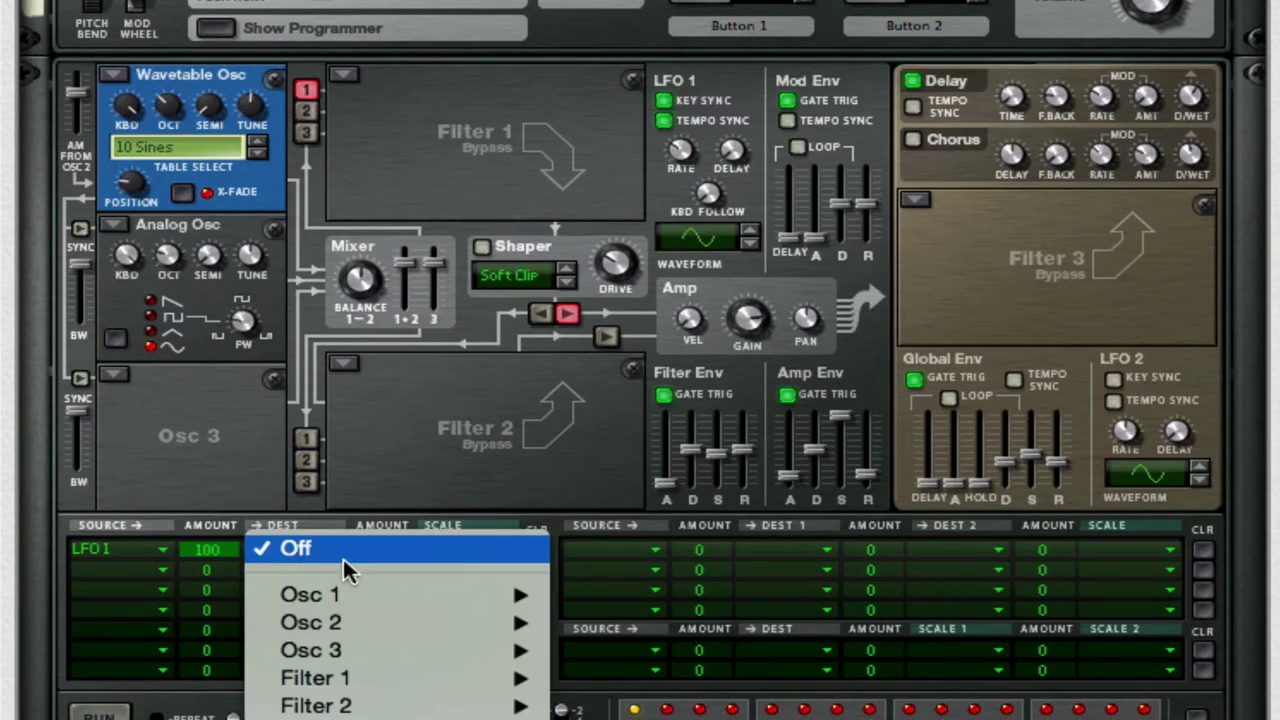
pyautogui.moveTo(355, 605)
pyautogui.click(677, 651)
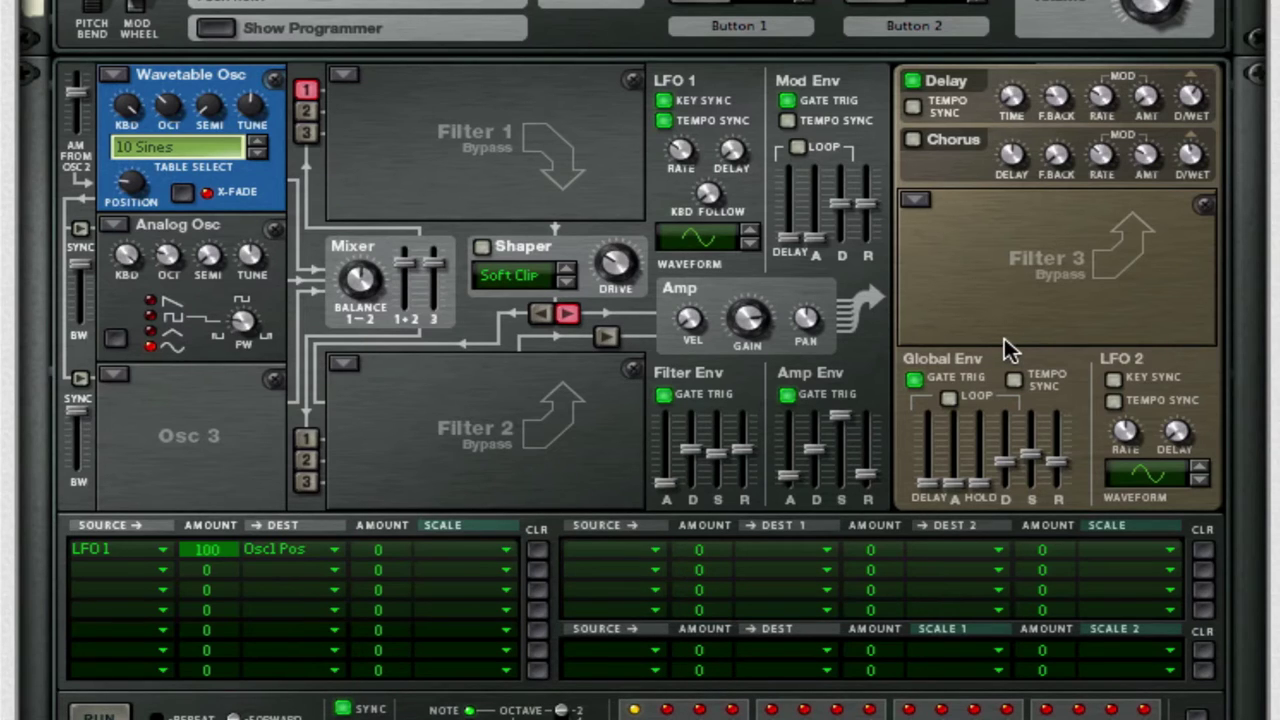
# - Add a Pulveriser below Thor with Squash at 24% and Dirt at 56%
pyautogui.rightClick(920, 323)
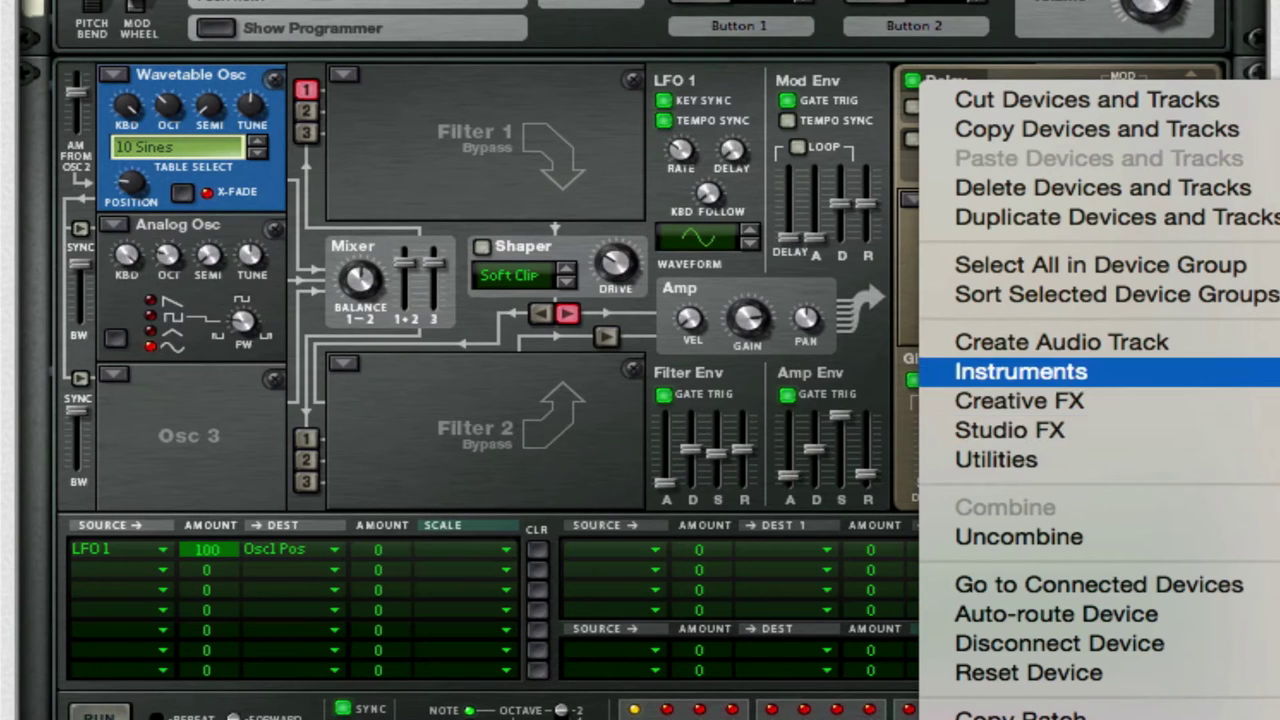
pyautogui.click(1200, 400)
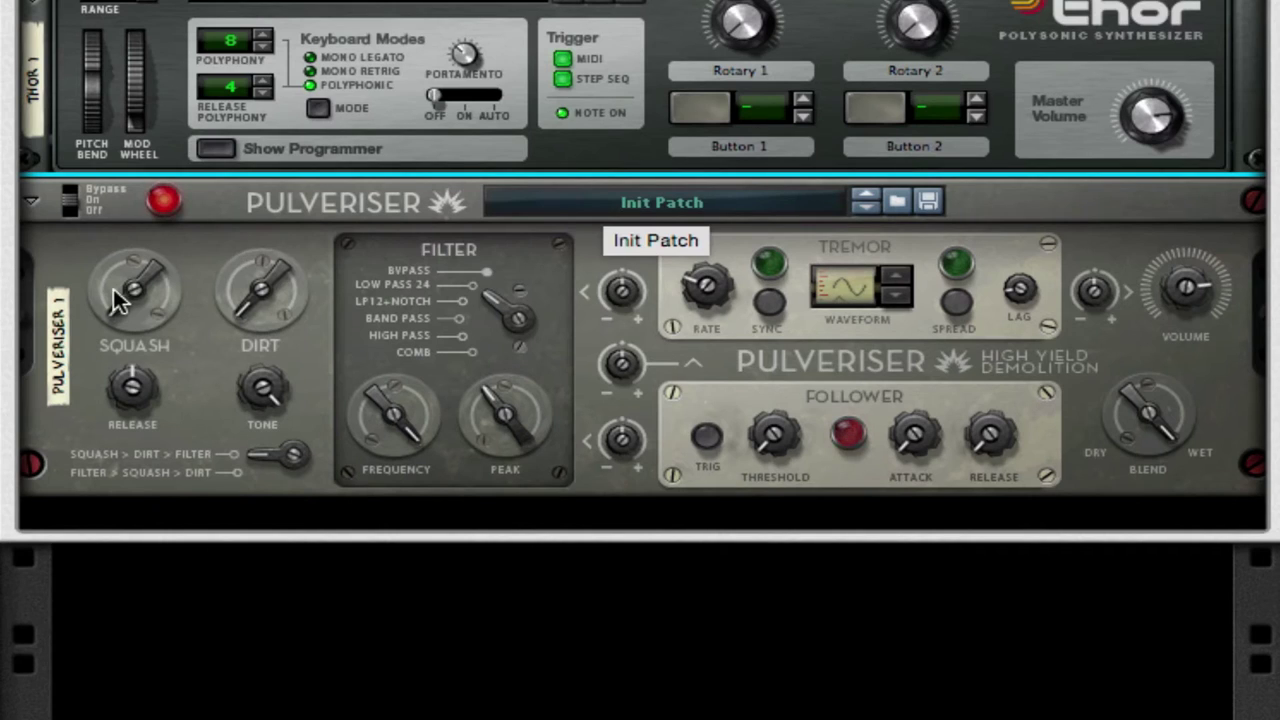
pyautogui.moveTo(137, 295); pyautogui.dragTo(158, 208)
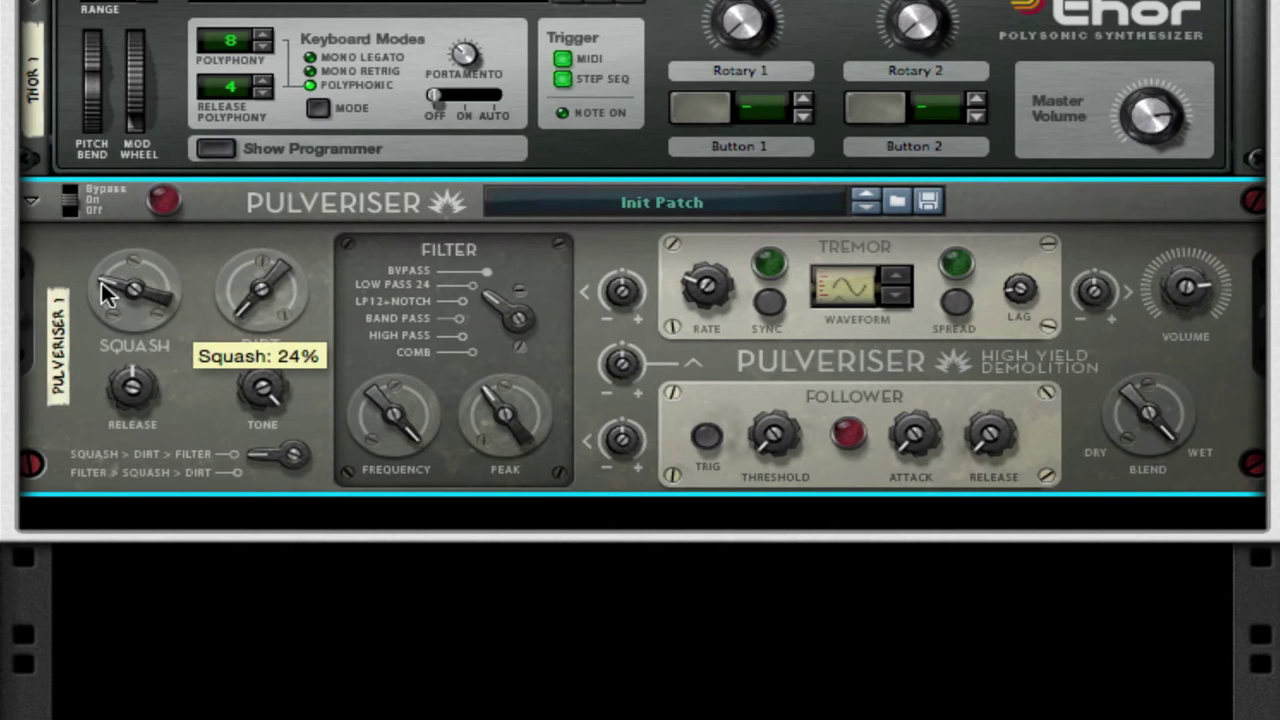
pyautogui.moveTo(281, 307); pyautogui.dragTo(291, 86)
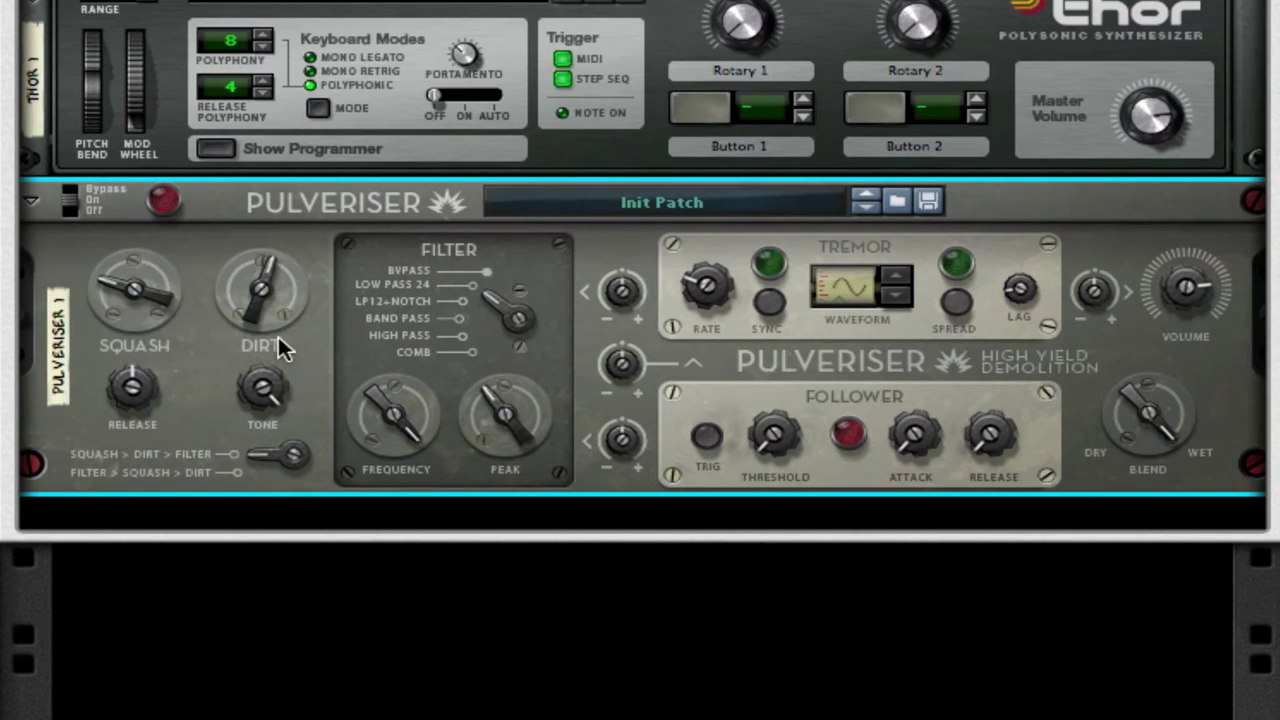
pyautogui.rightClick(957, 371)
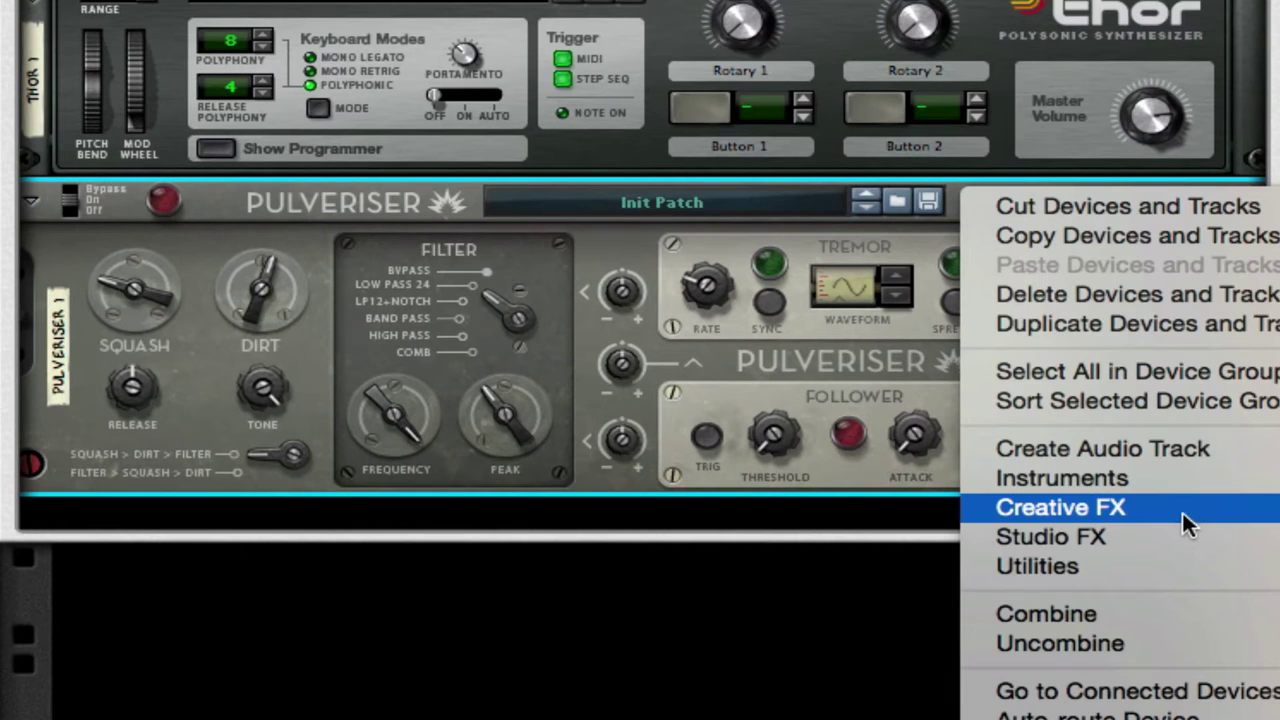
# - Add a Scream 4 with Tube damage, Damage Control 38, P1 85 and P2 46
pyautogui.click(1270, 594)
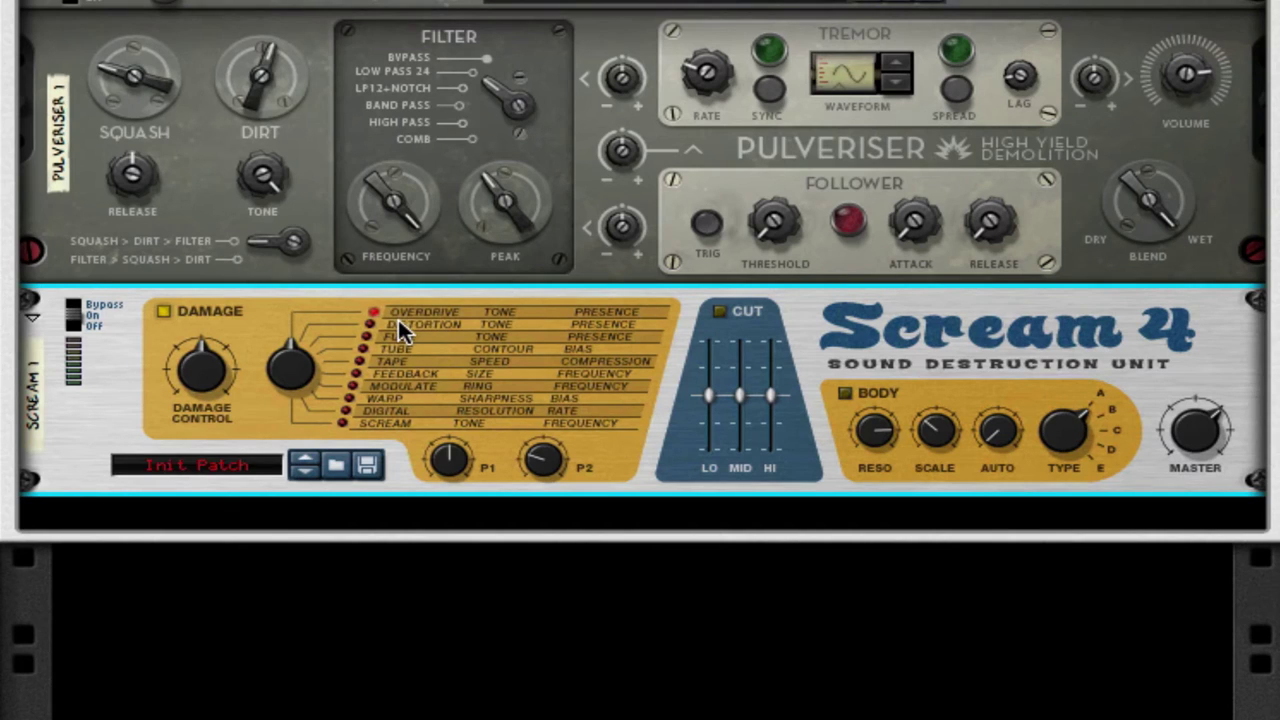
pyautogui.moveTo(292, 362); pyautogui.dragTo(282, 250)
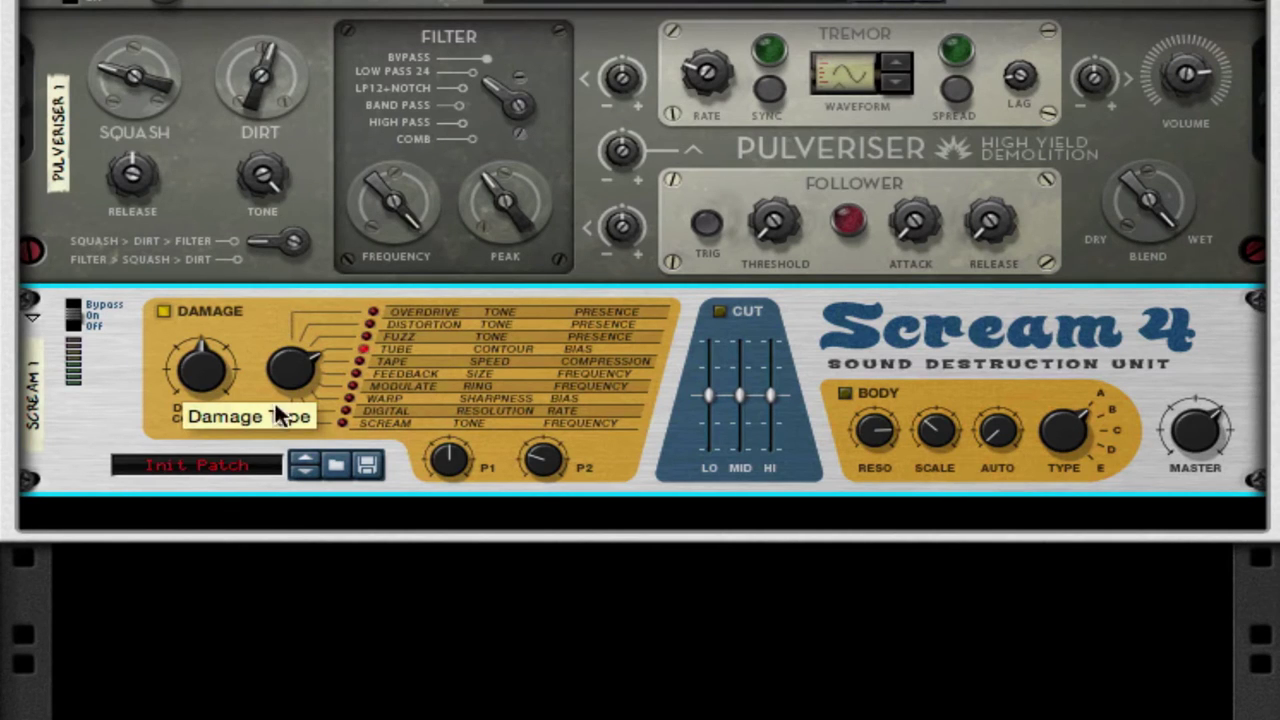
pyautogui.moveTo(218, 368); pyautogui.dragTo(206, 452)
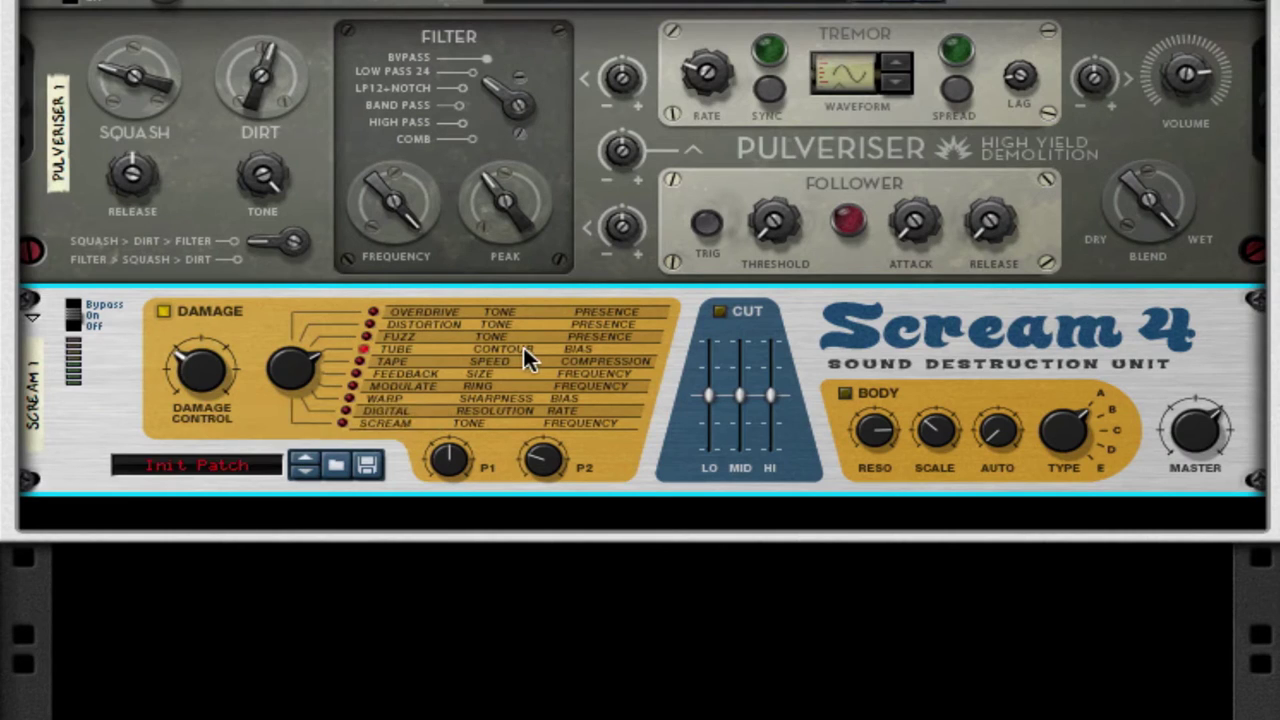
pyautogui.moveTo(446, 454); pyautogui.dragTo(448, 444)
pyautogui.moveTo(556, 451); pyautogui.dragTo(579, 399)
# - Enable the Scream 4 Body section with Scale 63, Auto 66 and type E
pyautogui.click(845, 393)
pyautogui.moveTo(957, 428); pyautogui.dragTo(967, 355)
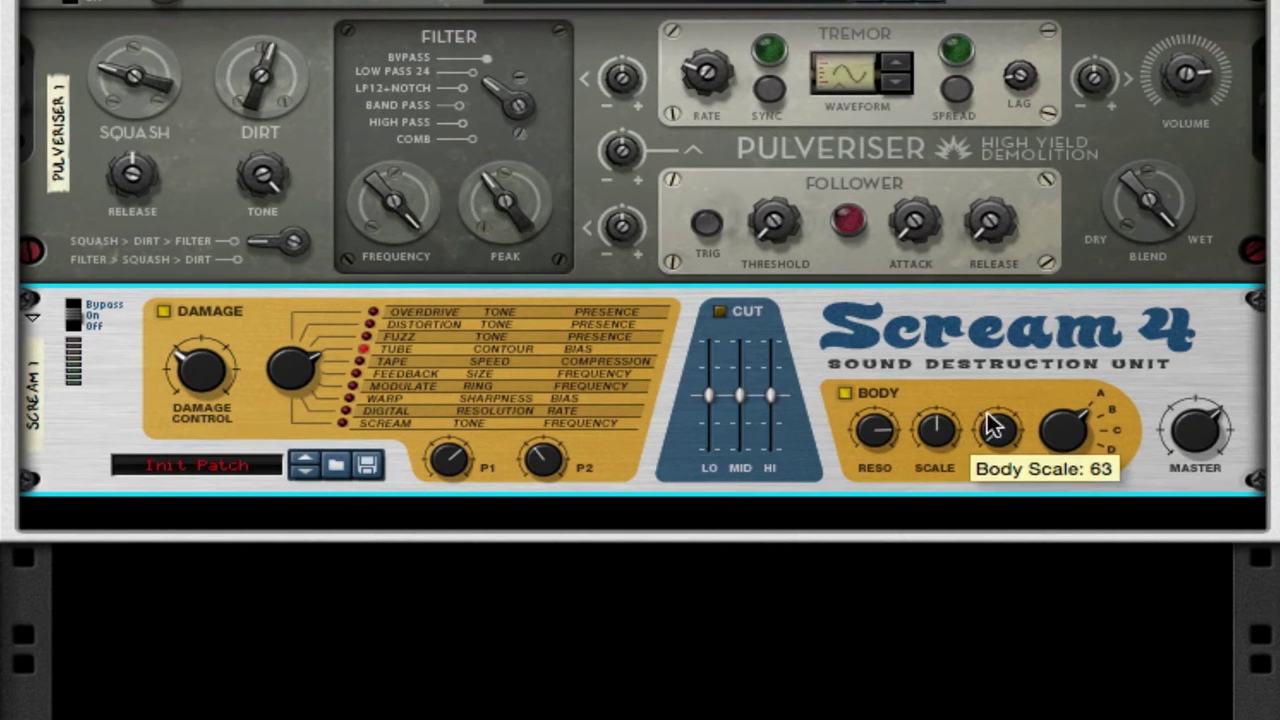
pyautogui.moveTo(1000, 428); pyautogui.dragTo(1000, 362)
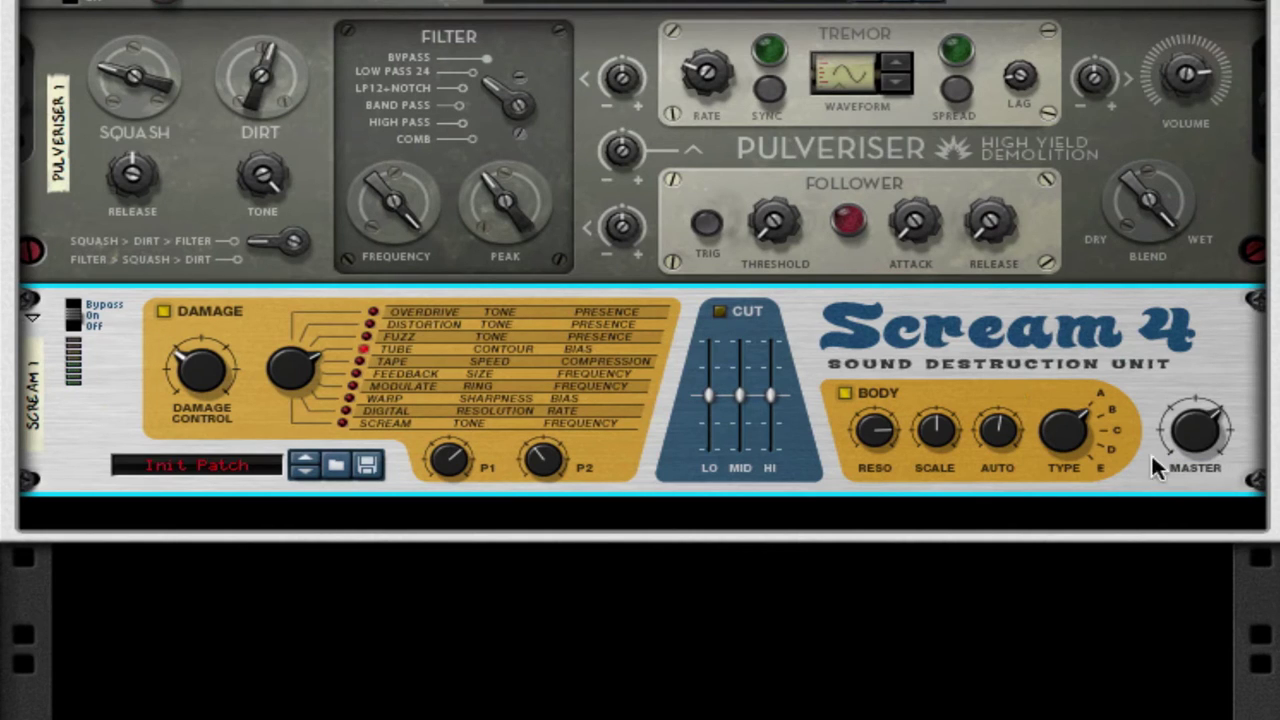
pyautogui.moveTo(1076, 445); pyautogui.dragTo(1076, 405)
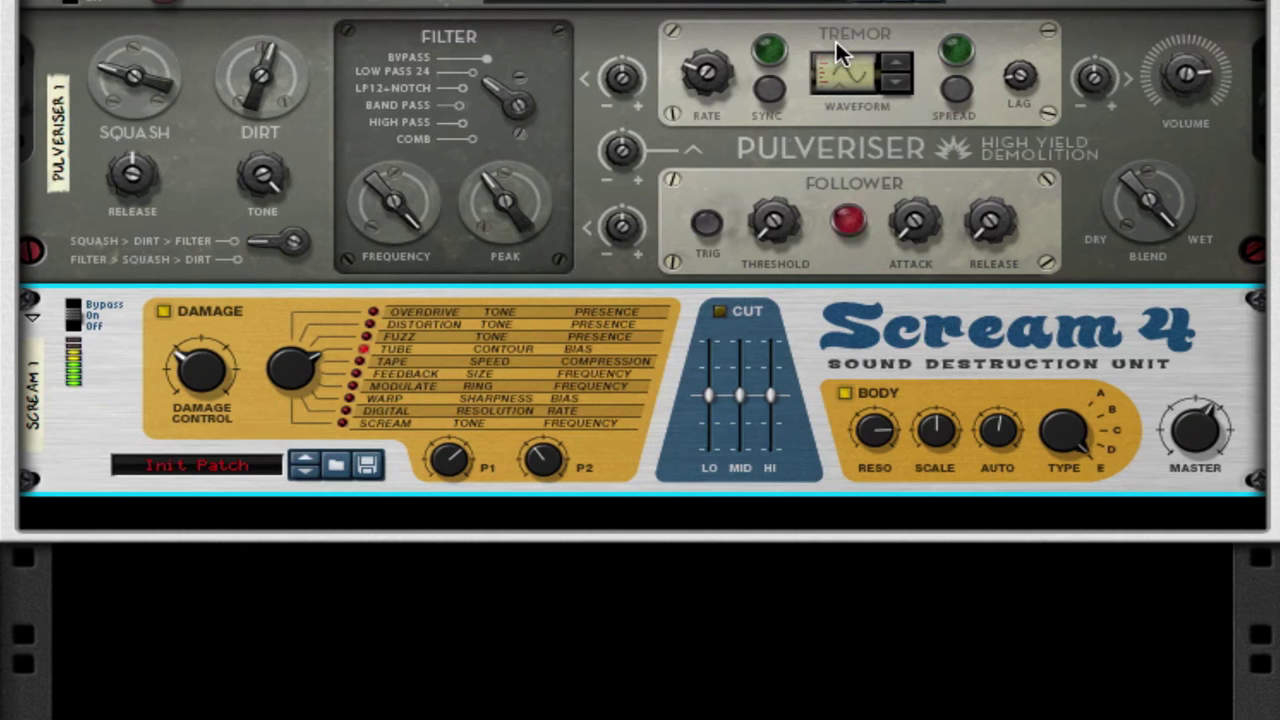
# - Insert an MClass Maximizer below Scream 4 with Soft Clip enabled at amount 127
pyautogui.rightClick(1051, 361)
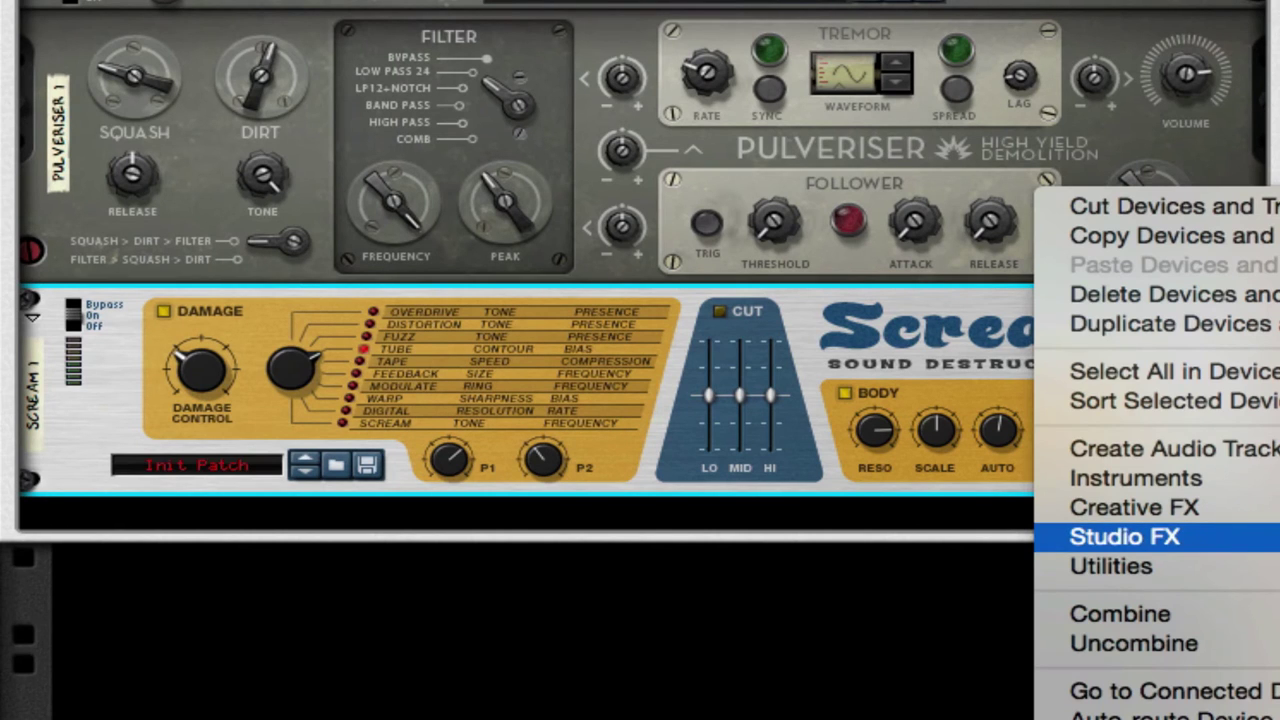
pyautogui.click(900, 625)
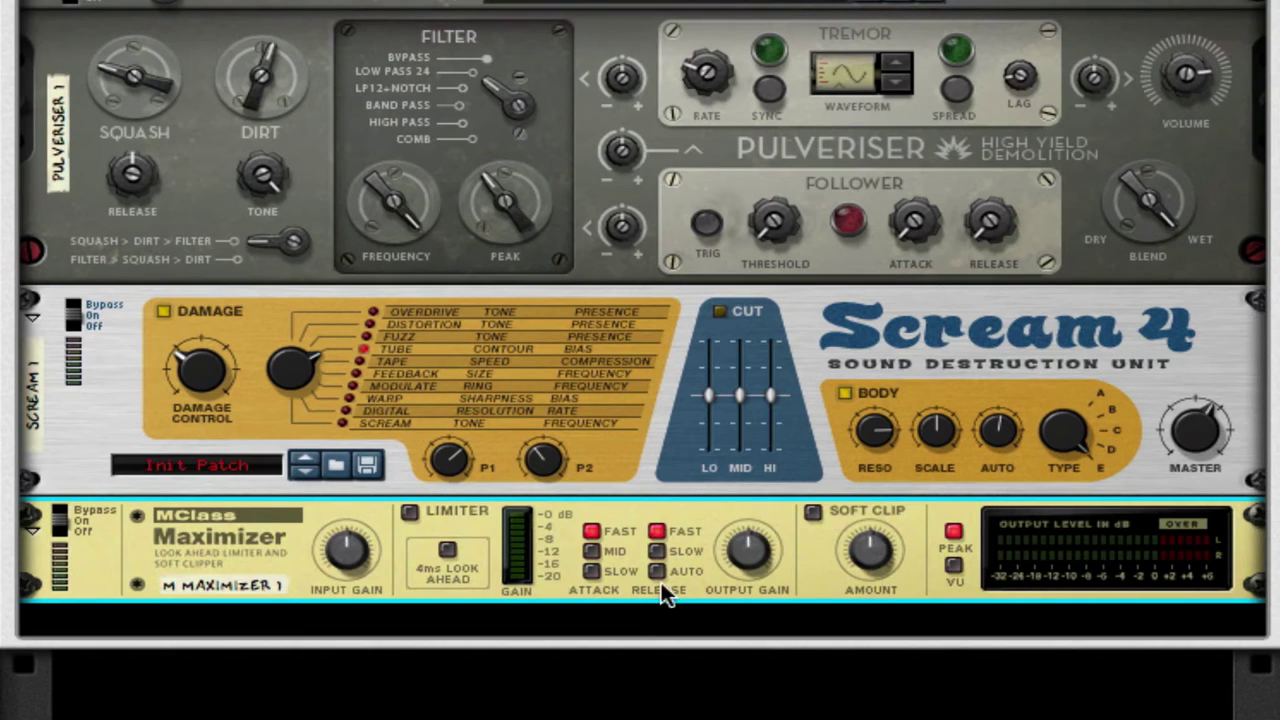
pyautogui.click(811, 512)
pyautogui.moveTo(870, 548); pyautogui.dragTo(870, 490)
pyautogui.scroll(3, 784, 48)
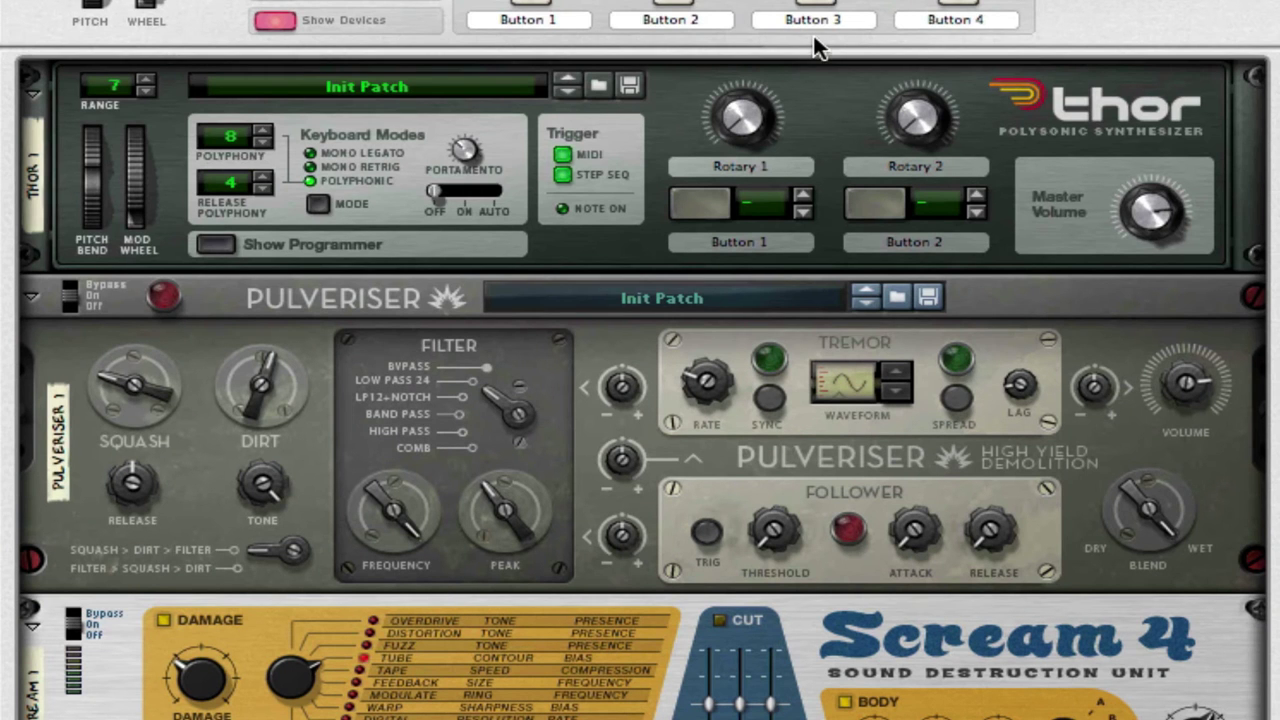
pyautogui.scroll(3, 1117, 486)
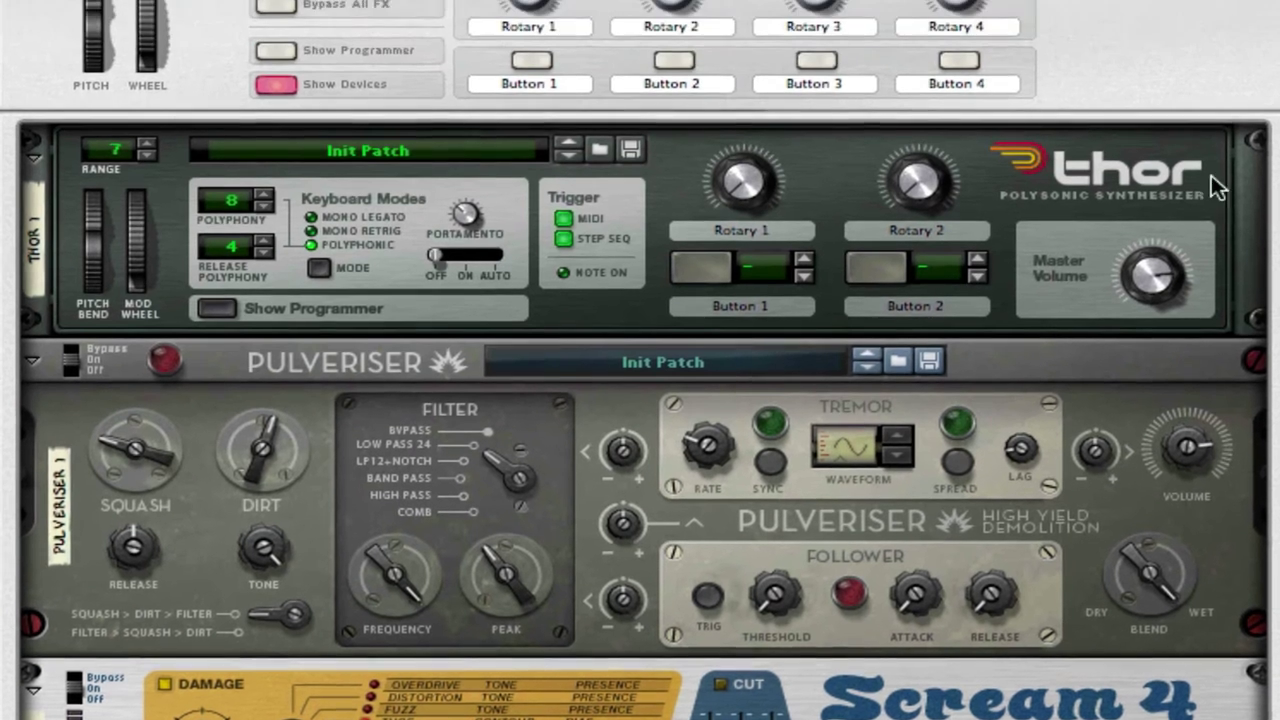